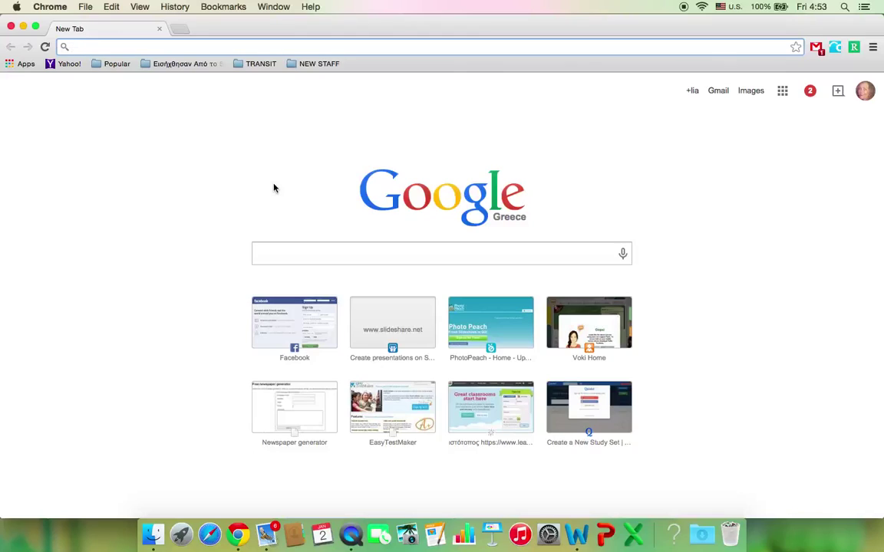
Search Google for 'easytestmaker' and open the EasyTestMaker homepage from the first result
click(288, 254)
text(ea)
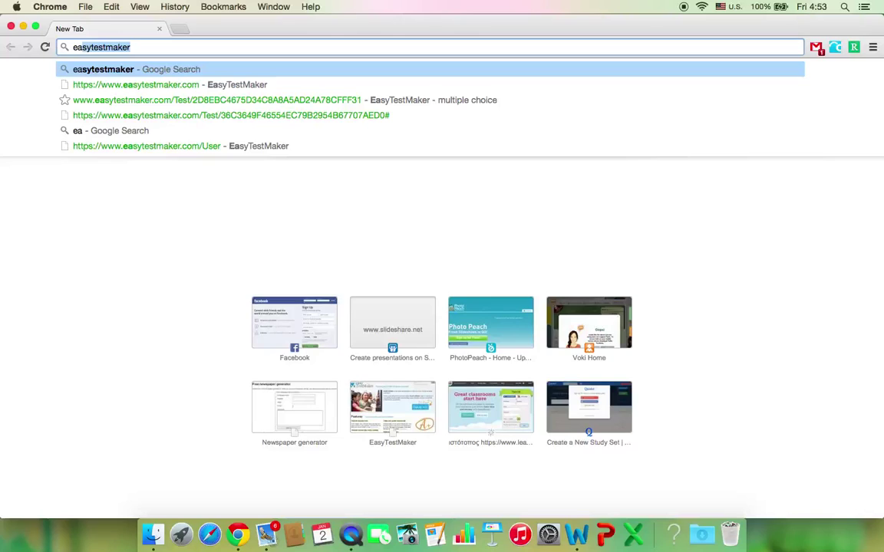
key(Return)
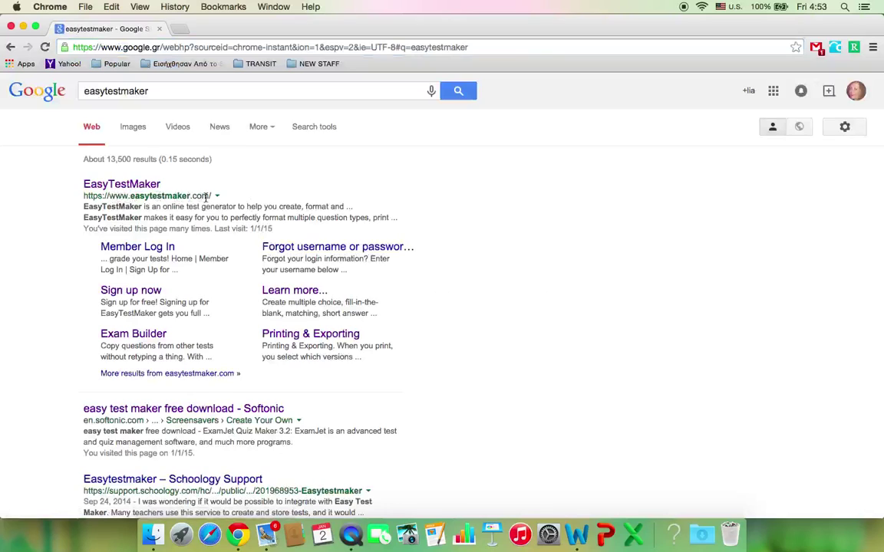
click(125, 184)
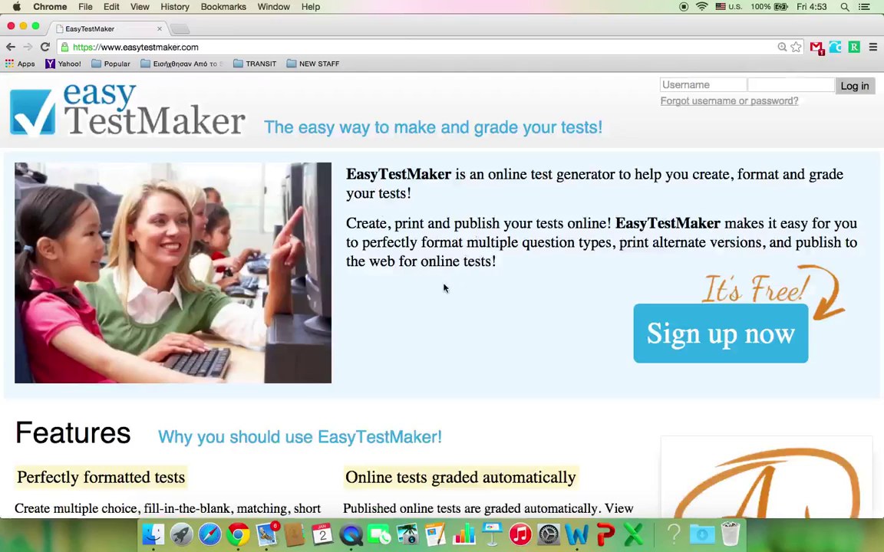
Review the homepage's Features and Pricing Plans, then go to the free Sign up now form
scroll(444, 286, down, 2)
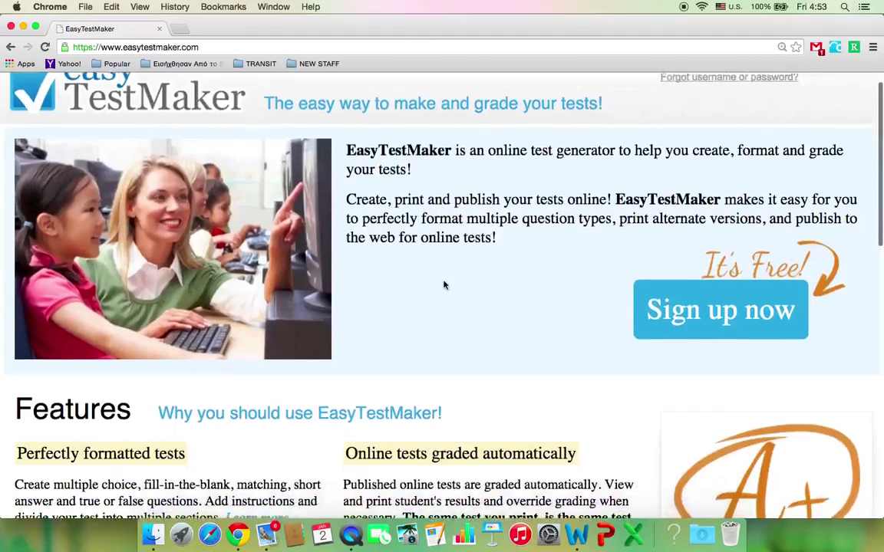
scroll(444, 285, down, 3)
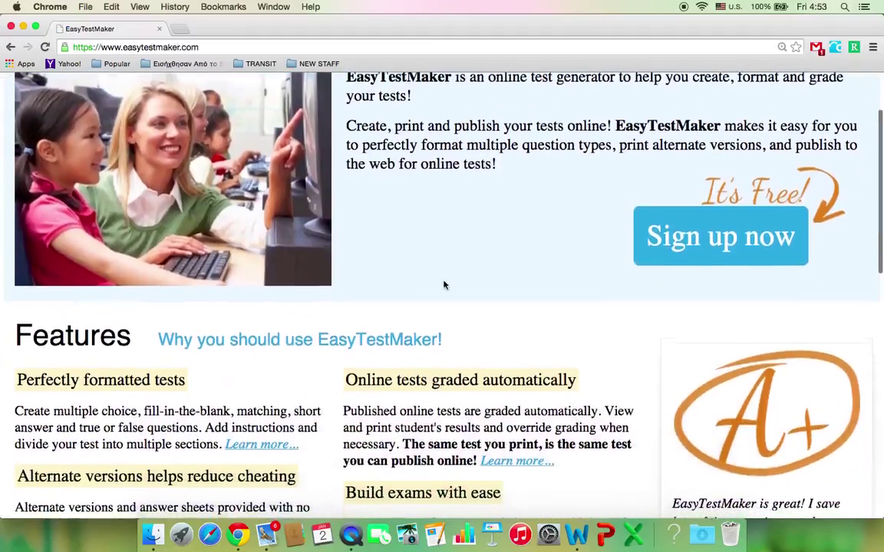
scroll(443, 286, down, 6)
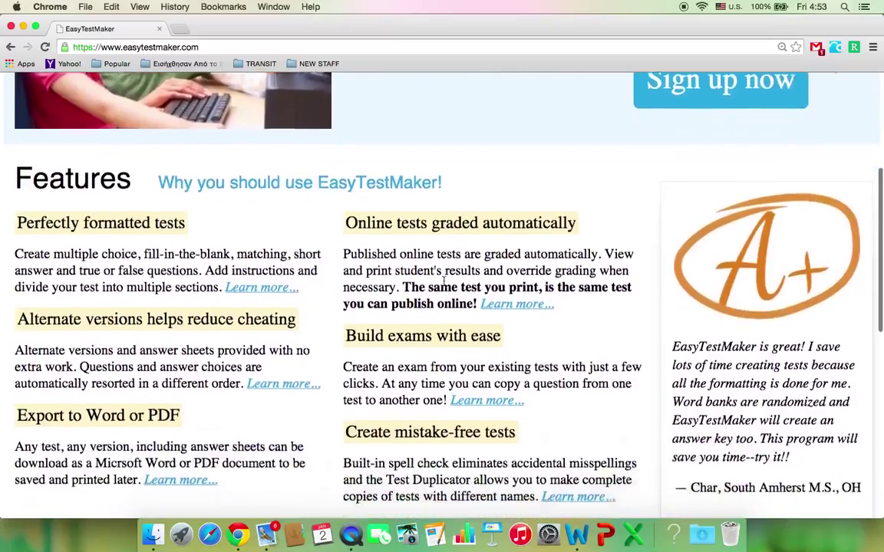
scroll(363, 343, down, 10)
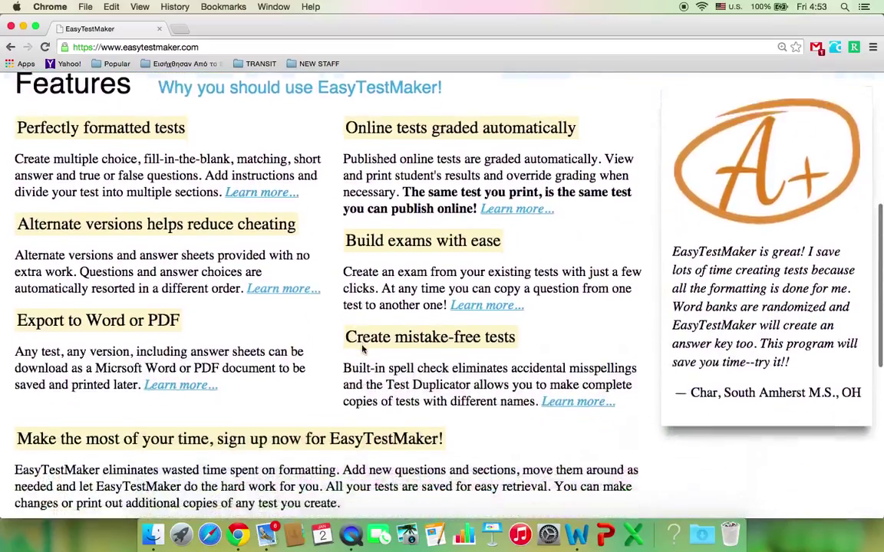
scroll(363, 349, down, 5)
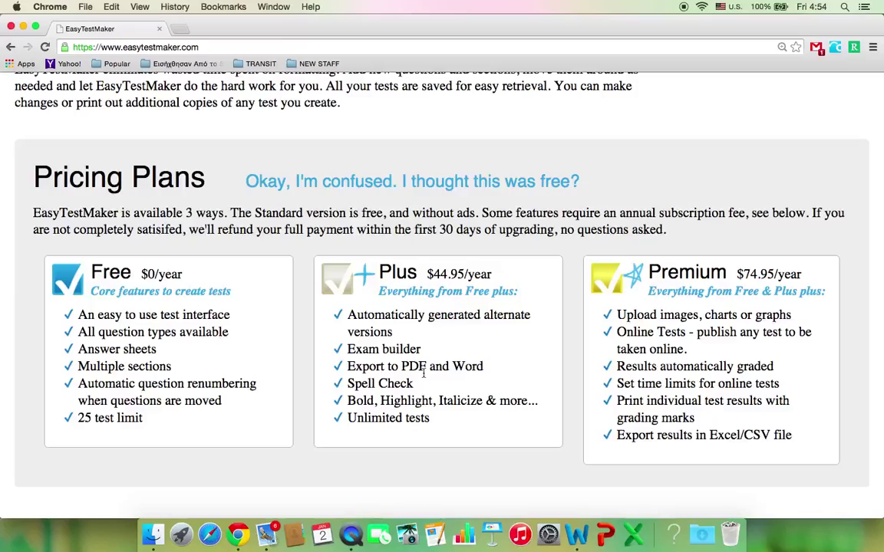
scroll(548, 371, up, 15)
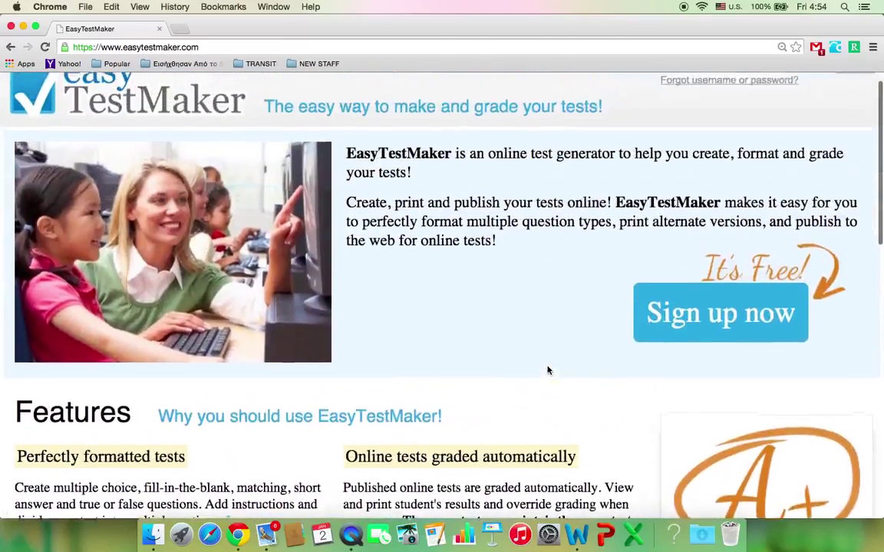
click(702, 323)
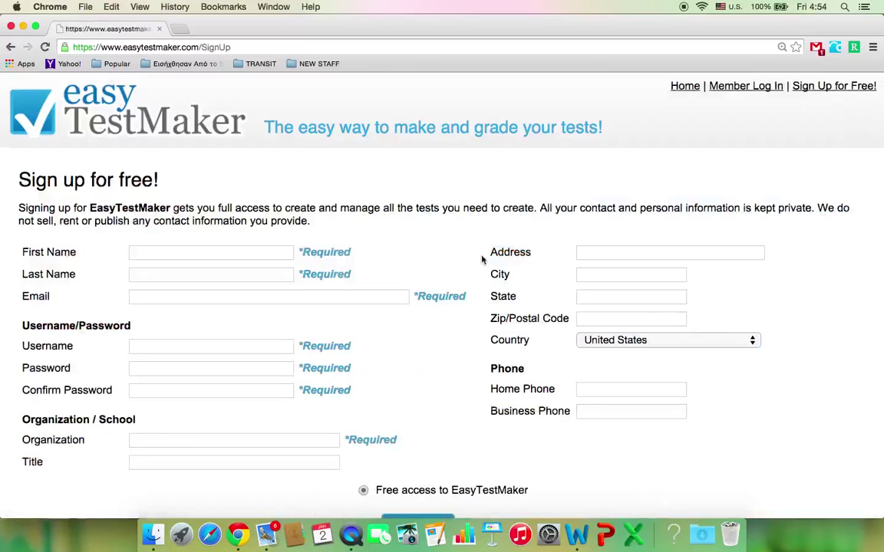
Step through the sign-up name, email, username, password and organization fields, then cancel without registering
click(287, 250)
click(283, 274)
click(278, 293)
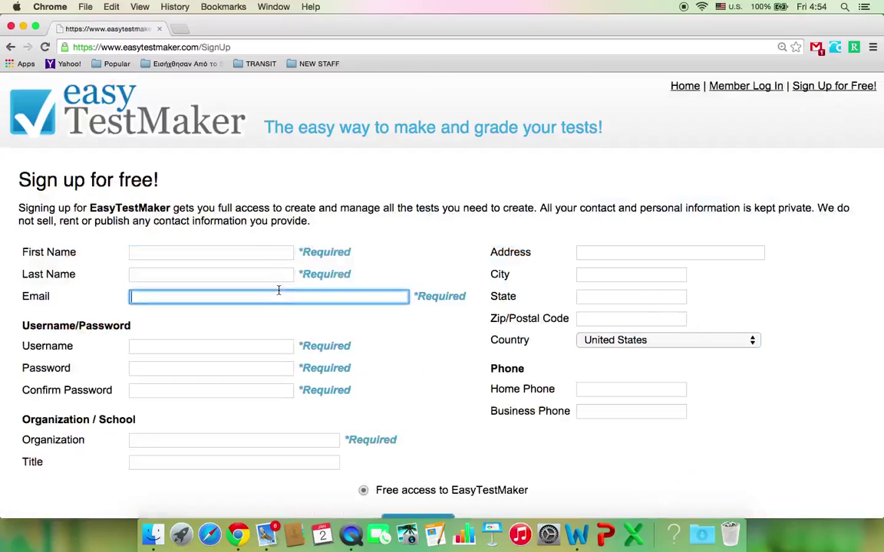
click(242, 340)
click(235, 366)
click(230, 390)
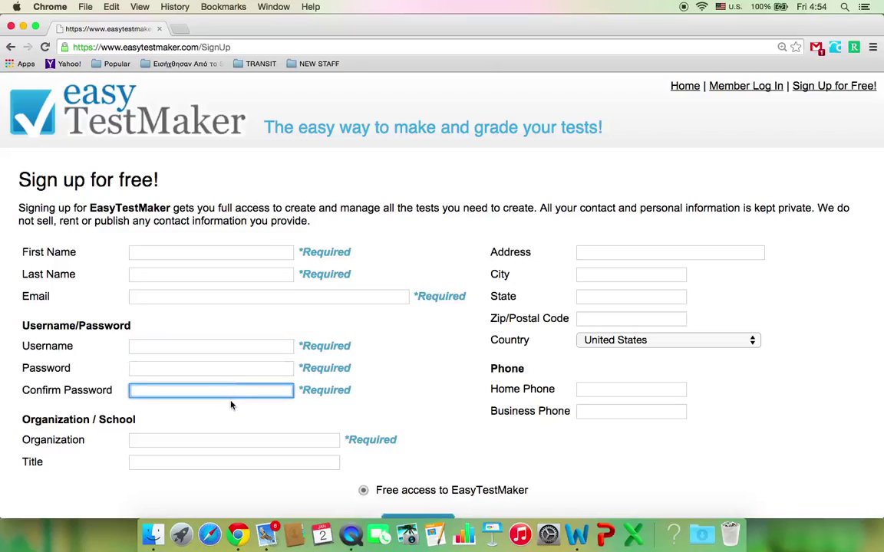
click(214, 437)
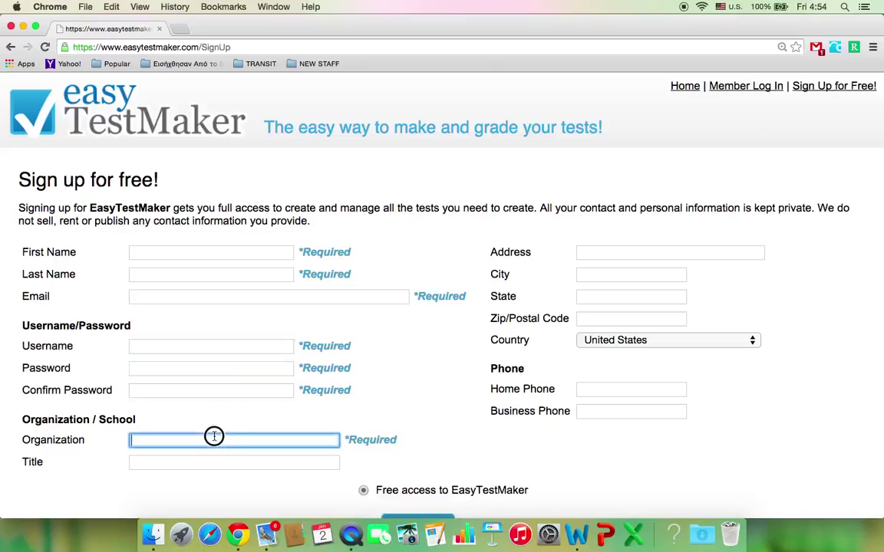
scroll(480, 461, down, 2)
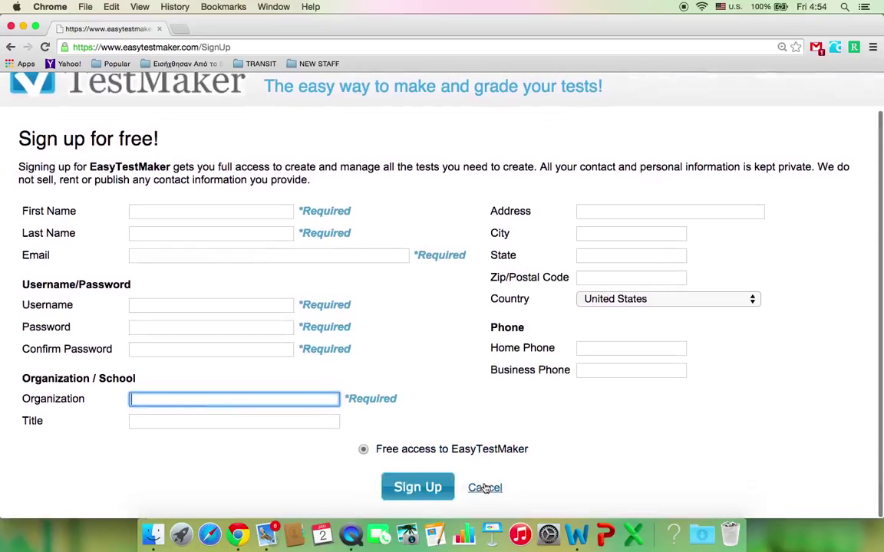
click(485, 489)
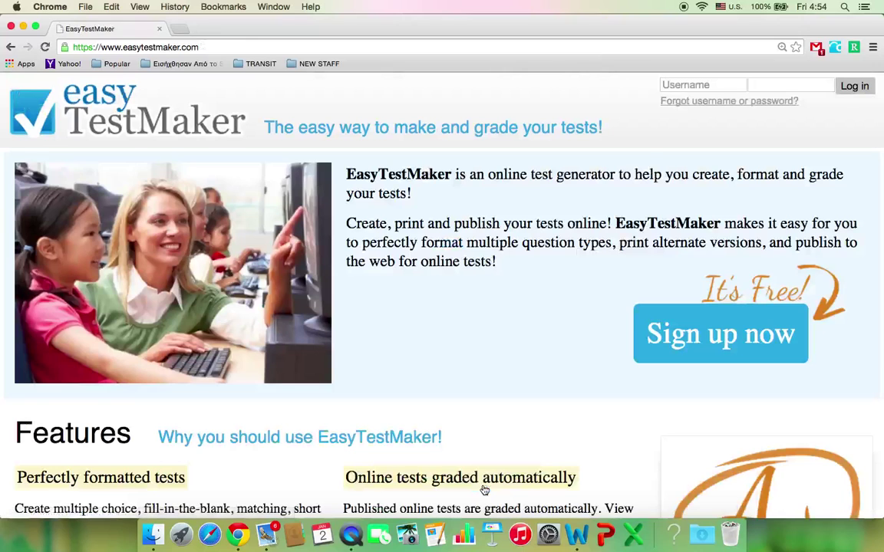
Log in with the saved username and the account password
click(677, 84)
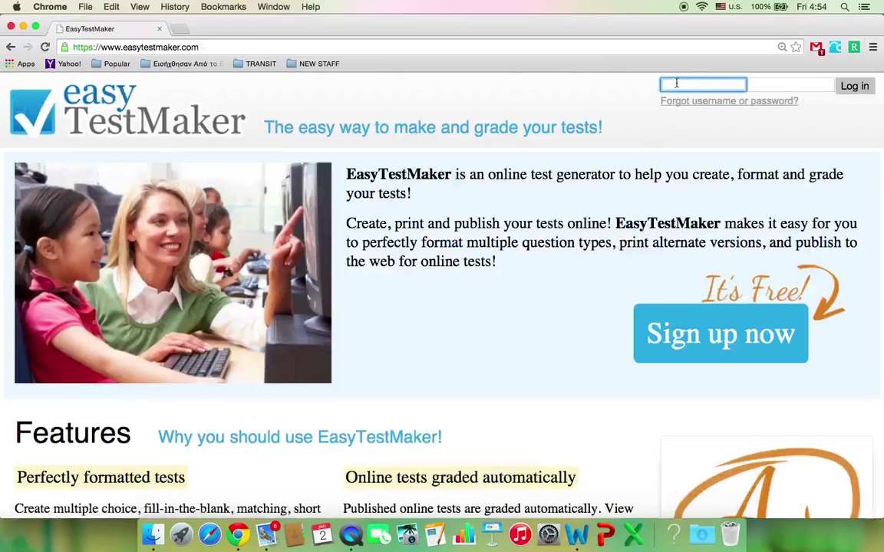
text(liageorgouli)
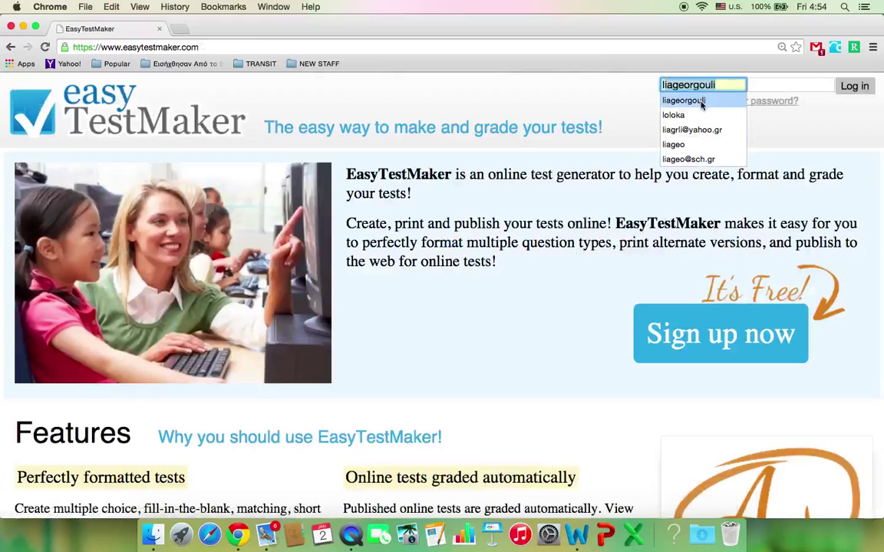
click(683, 100)
click(773, 84)
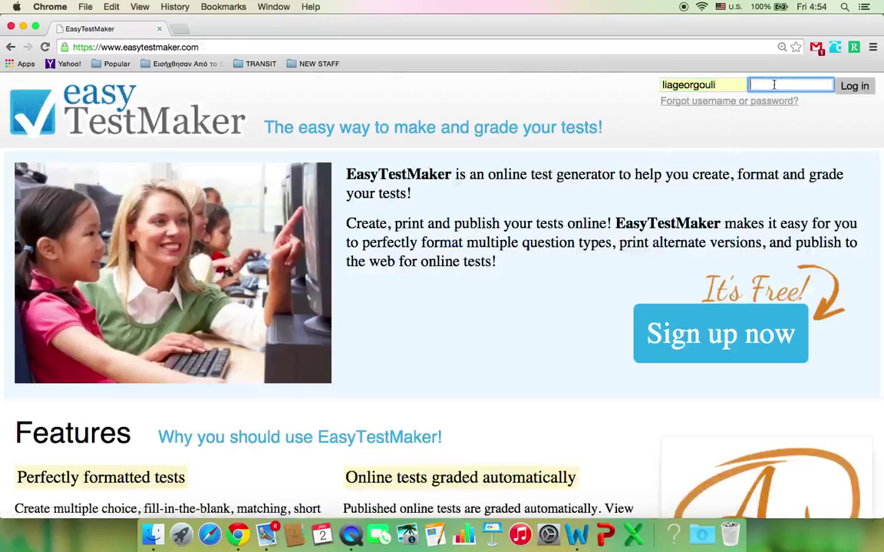
text(•••••••••••)
click(850, 87)
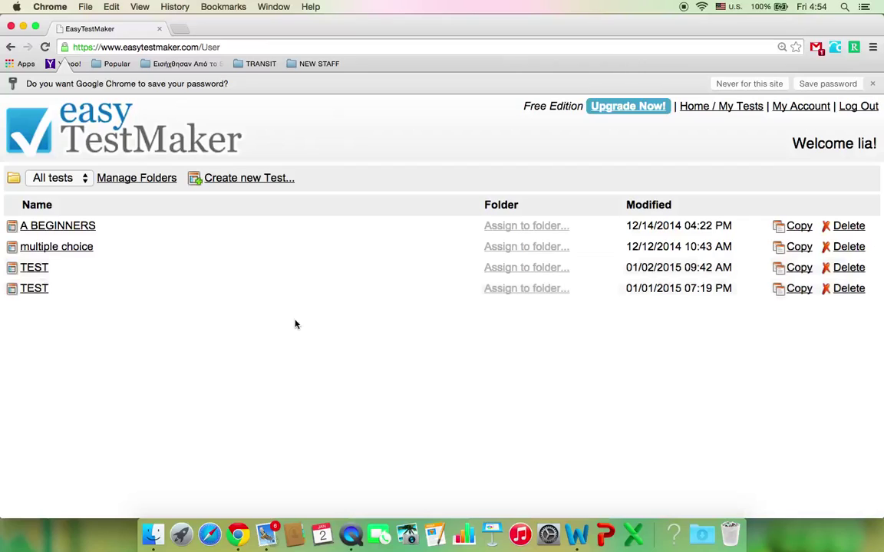
Abandon the New Test dialog and open the existing blank TEST for editing instead
click(257, 178)
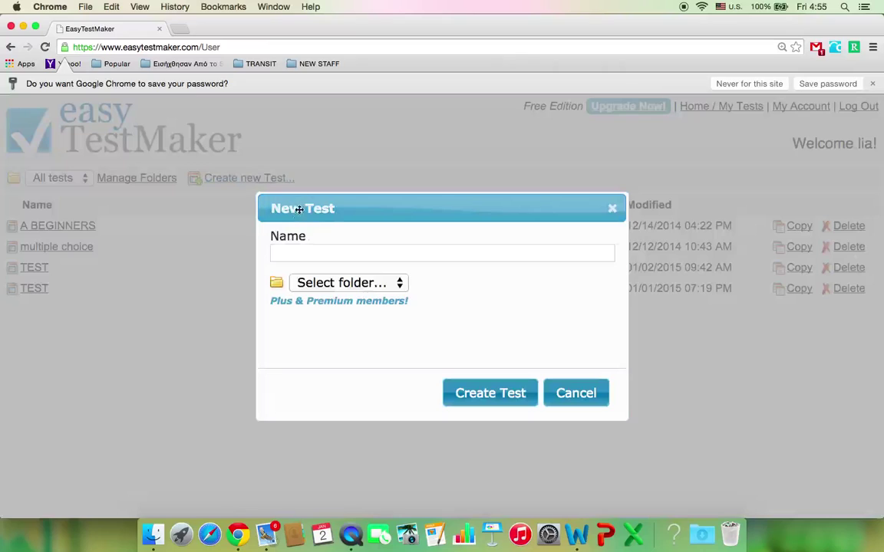
click(288, 252)
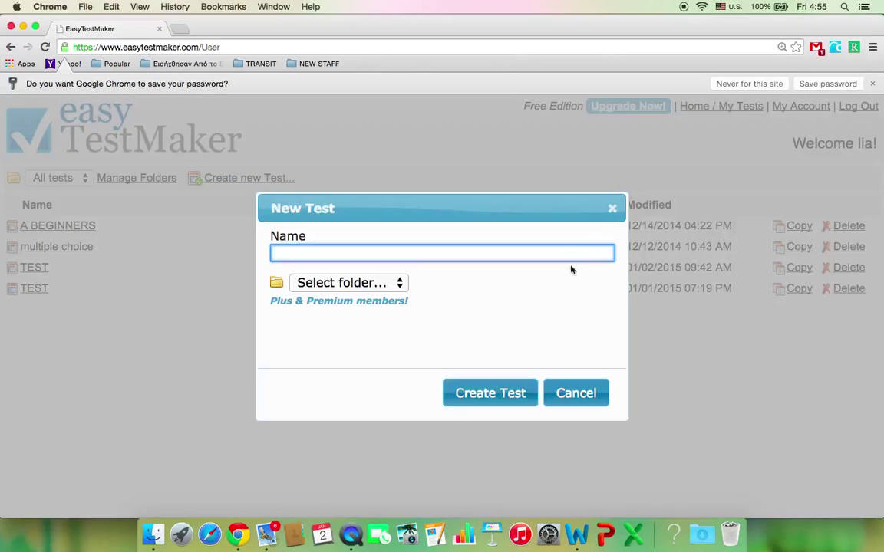
click(613, 208)
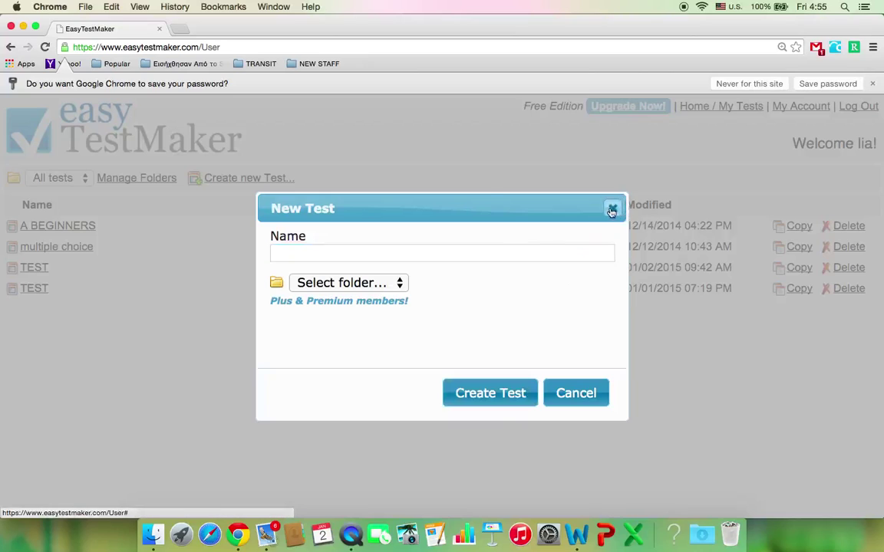
click(36, 269)
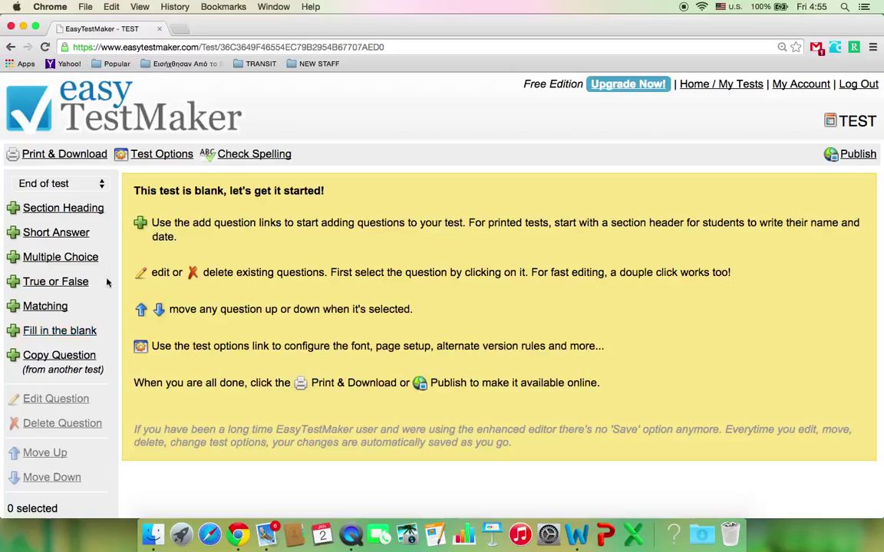
Add a section heading reading 'NAME:' with 'DATE:' spaced far to the right, and save it
click(97, 208)
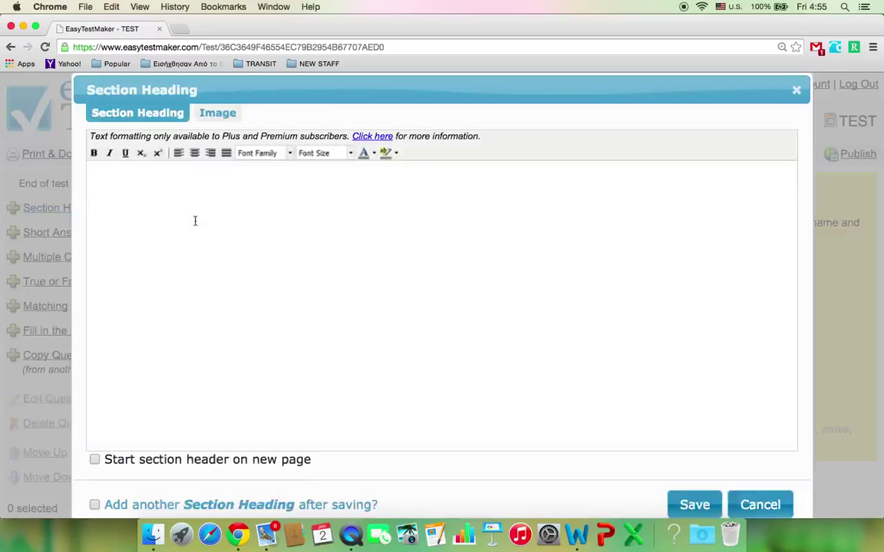
click(121, 196)
text(NAME)
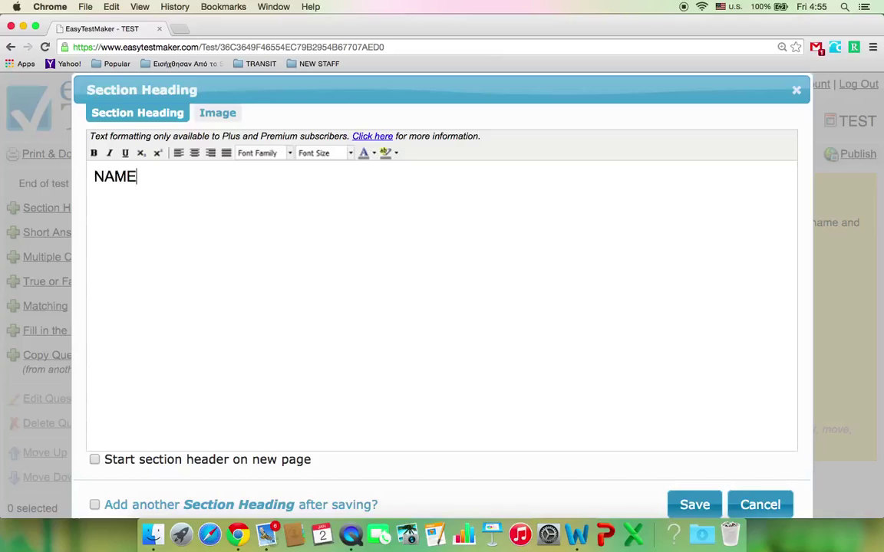
text(:                                                   DATE:)
click(695, 504)
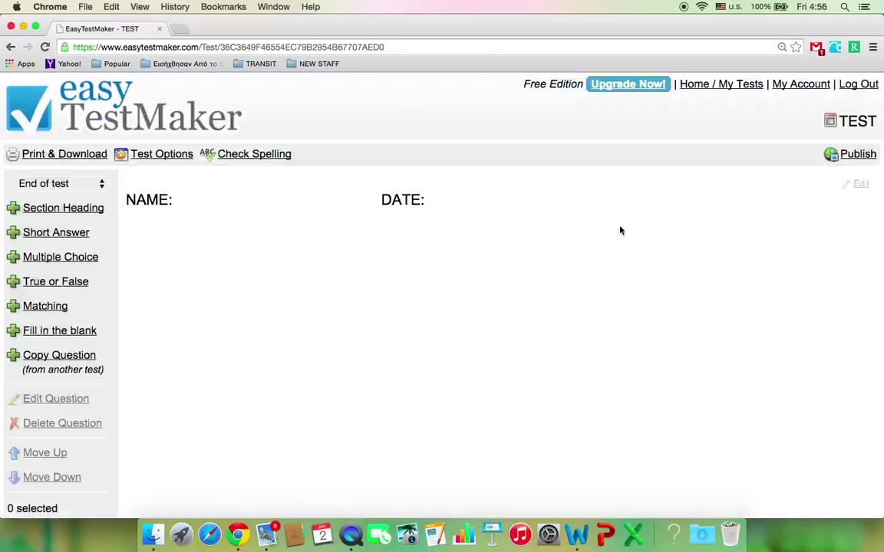
click(861, 185)
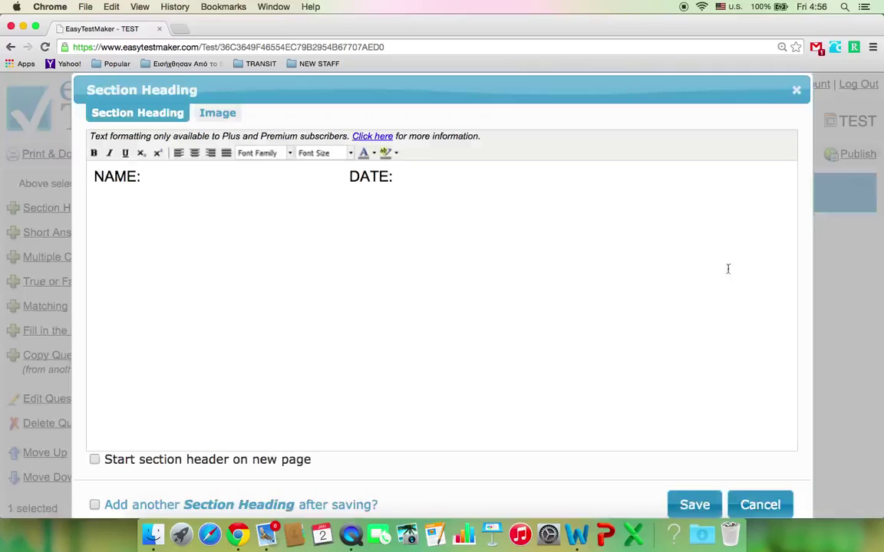
click(345, 178)
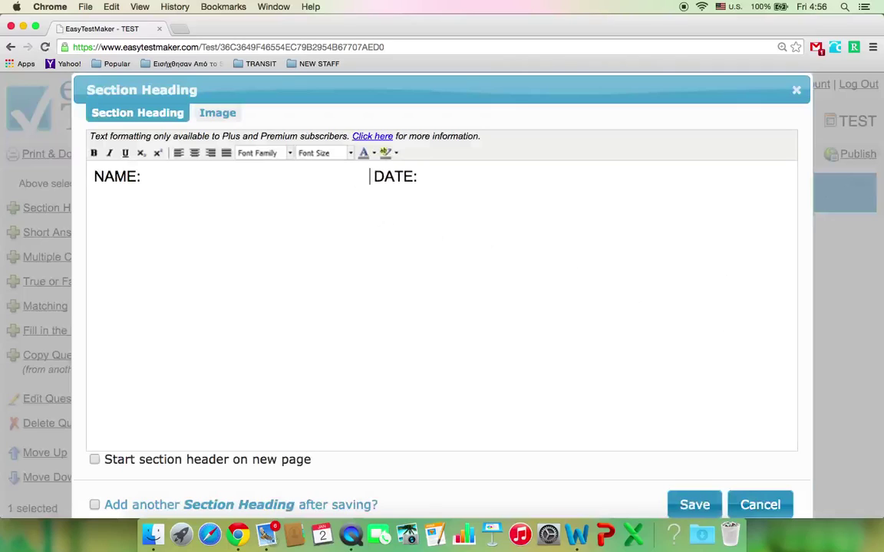
click(695, 506)
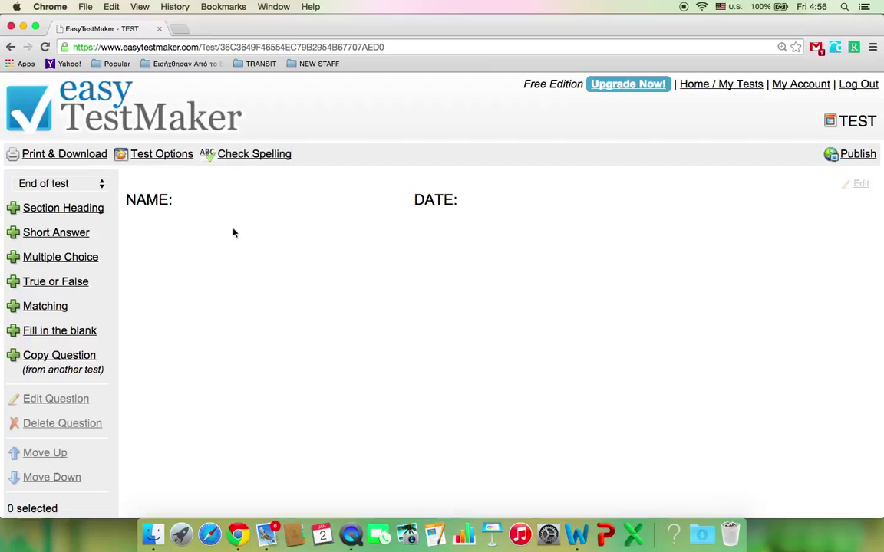
Add short-answer question 'What are your hobbies?' with 3 blank rows showing lines
click(81, 234)
click(103, 212)
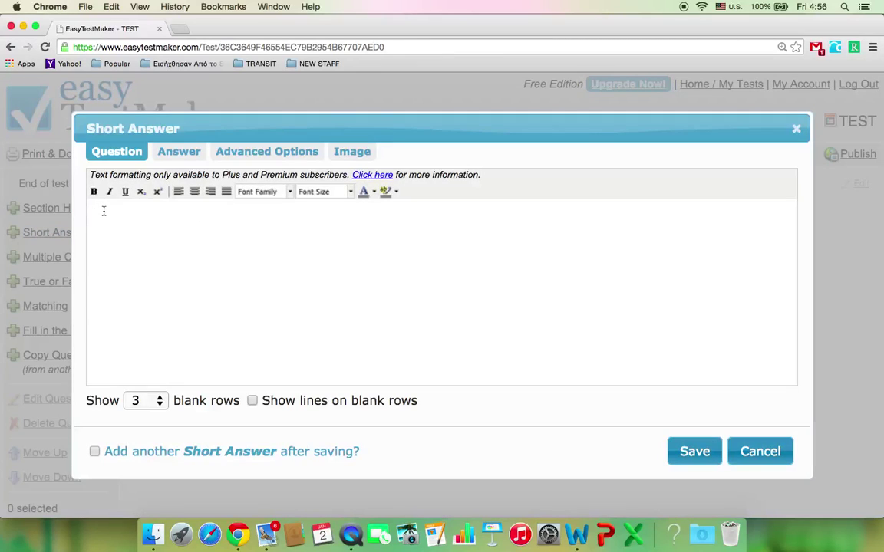
text(What are your hobbi)
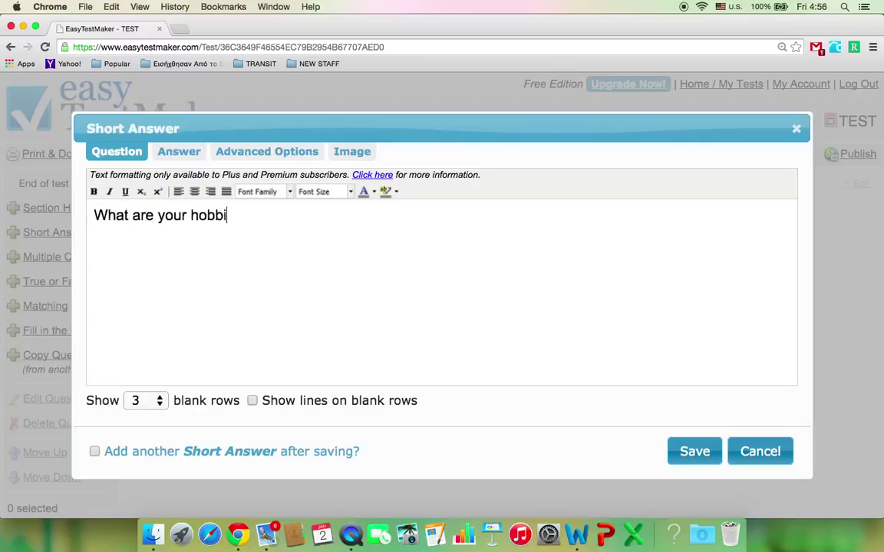
text(es?)
click(161, 407)
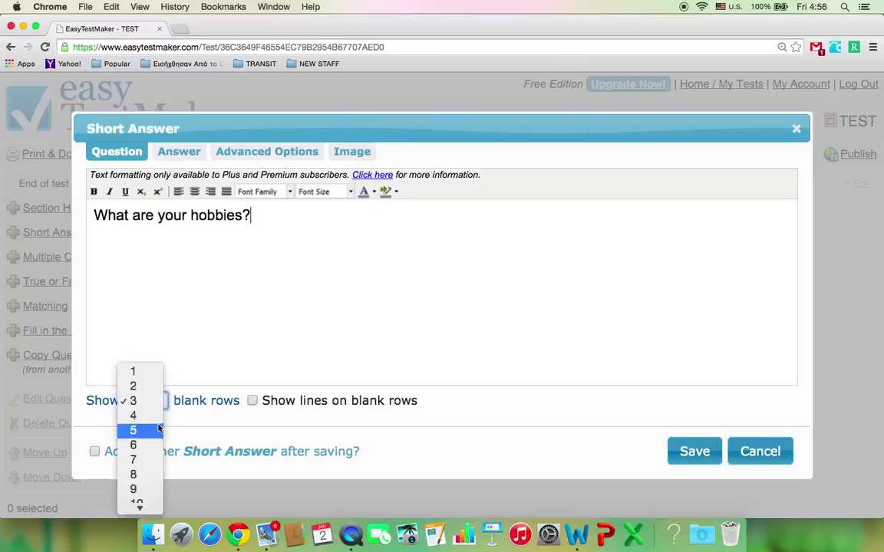
click(176, 387)
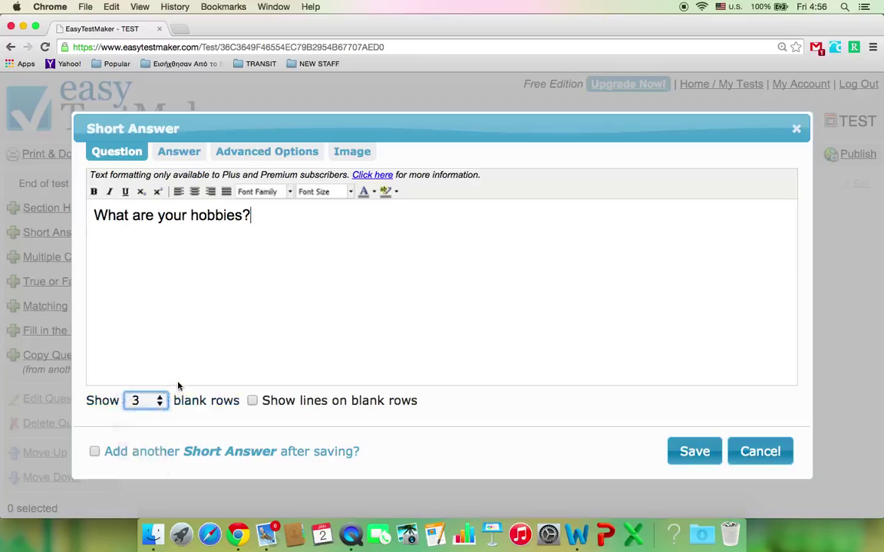
click(252, 401)
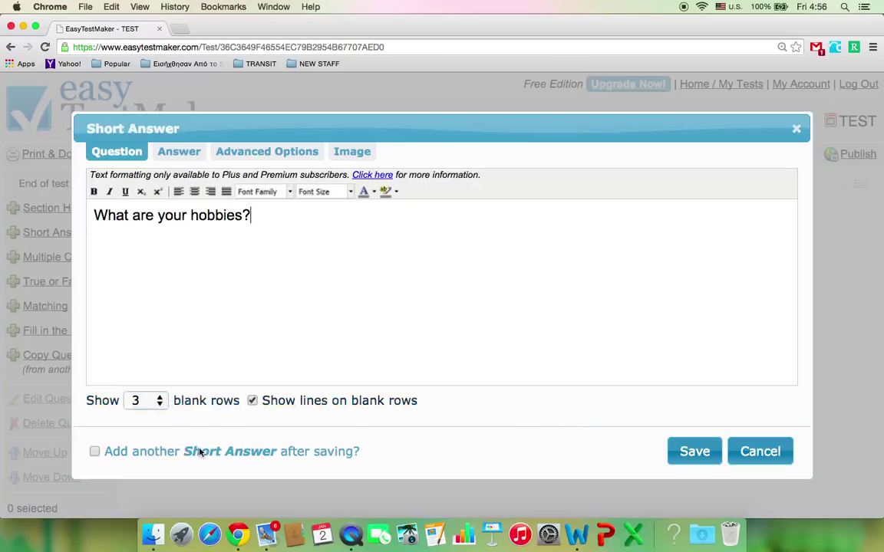
click(94, 449)
click(94, 450)
click(687, 451)
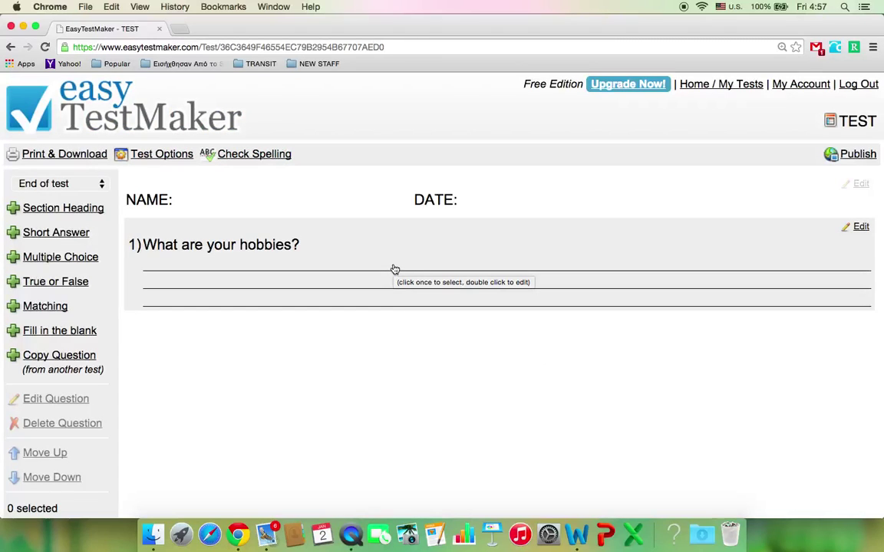
Add heading 'Answer the question (3points).' and move it above the hobbies question
click(95, 212)
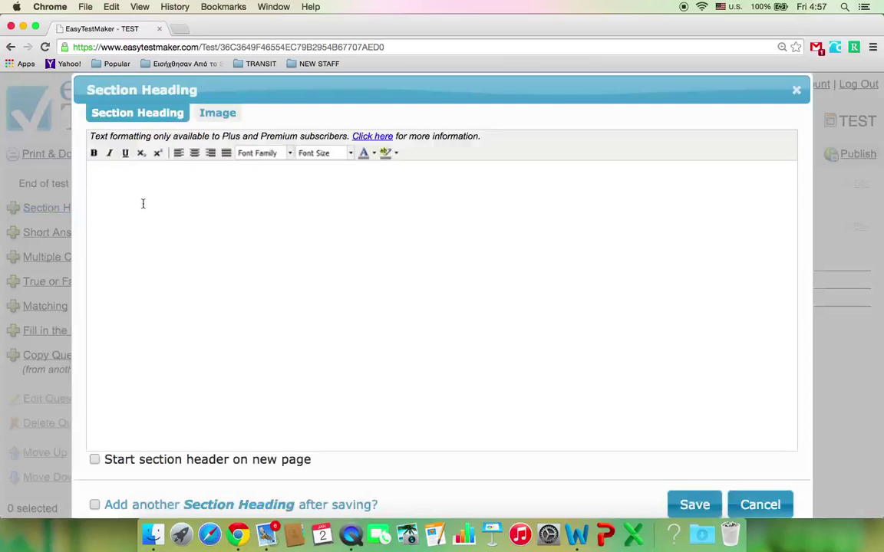
text(Answer the questin)
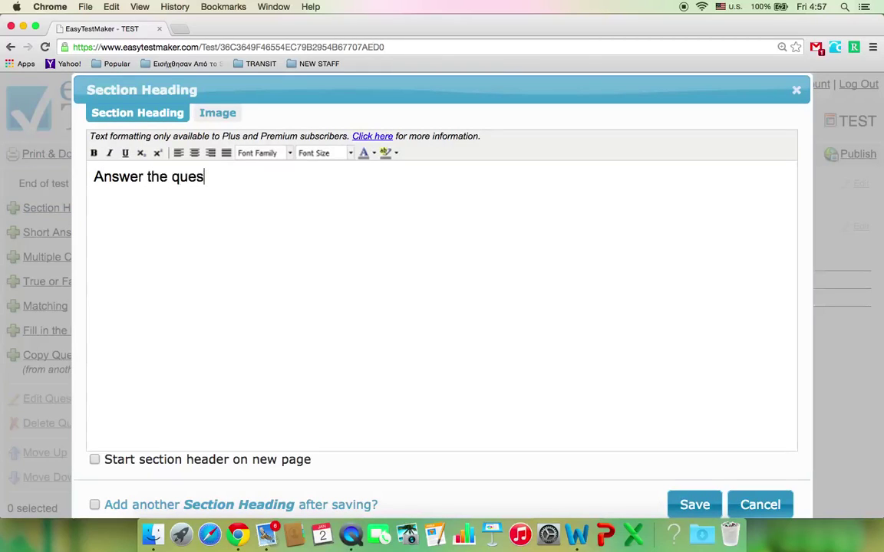
key(BackSpace)
key(BackSpace)
text(ion)
text((3points).)
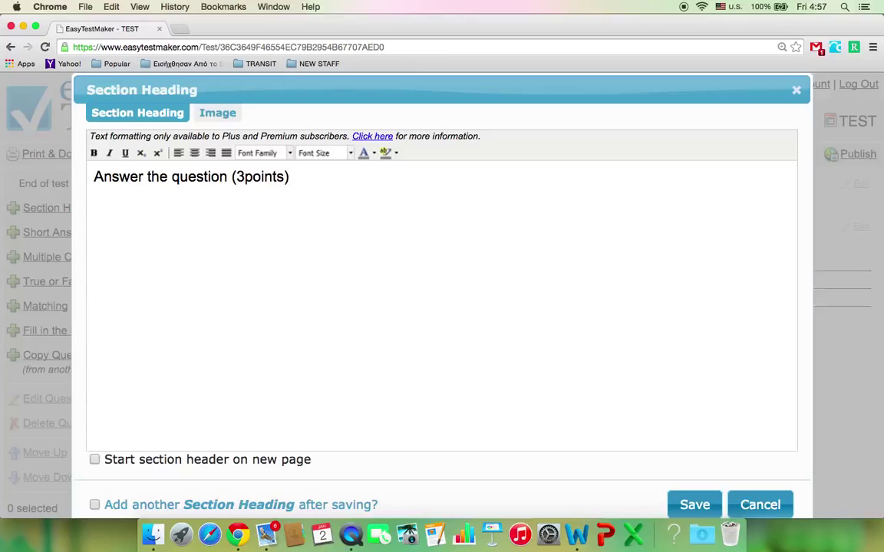
click(696, 510)
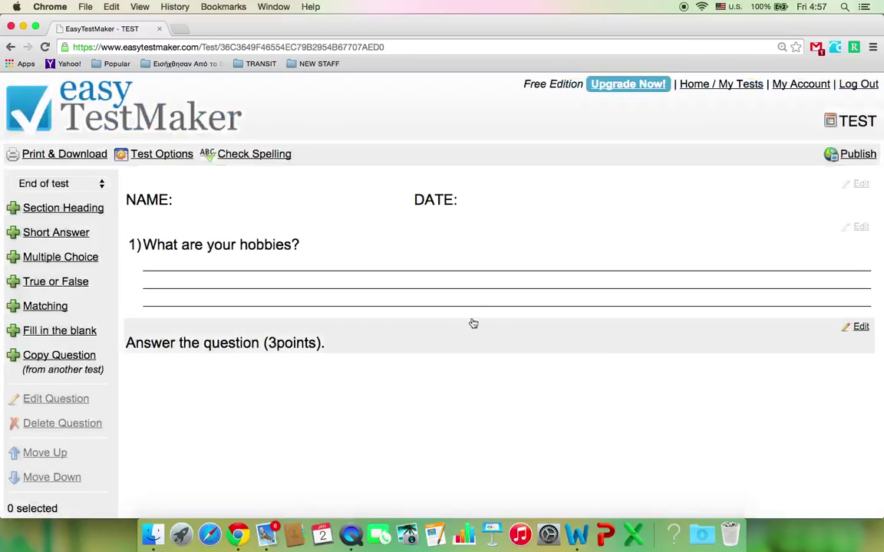
click(315, 345)
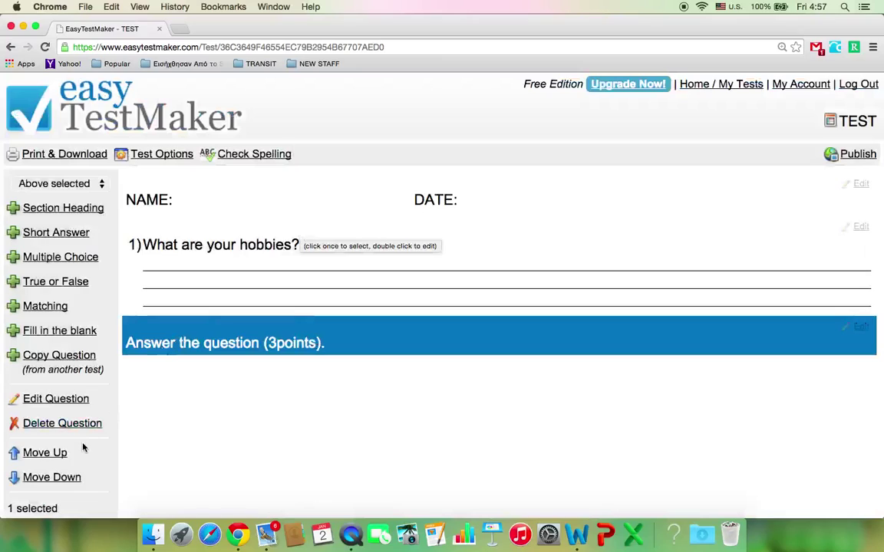
click(59, 454)
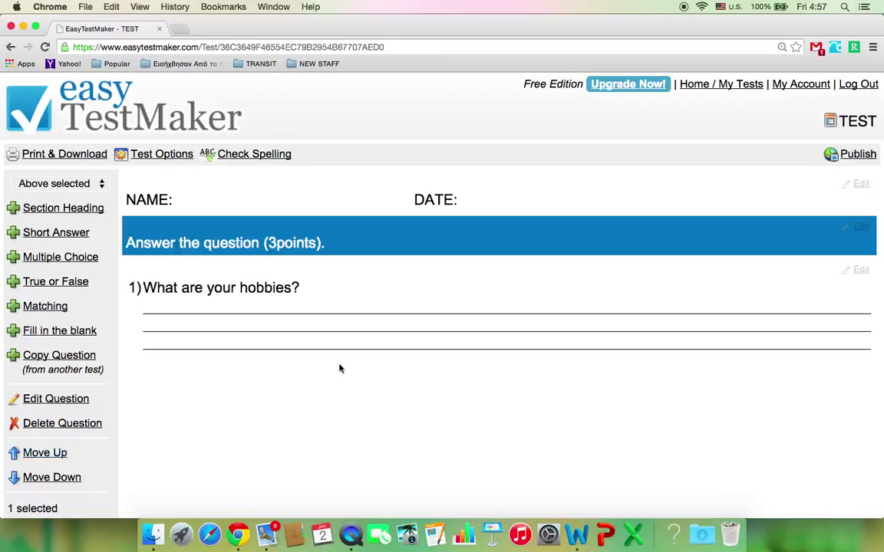
Write multiple-choice question 'Maria broke... with George' with options out, in, up, down
click(81, 259)
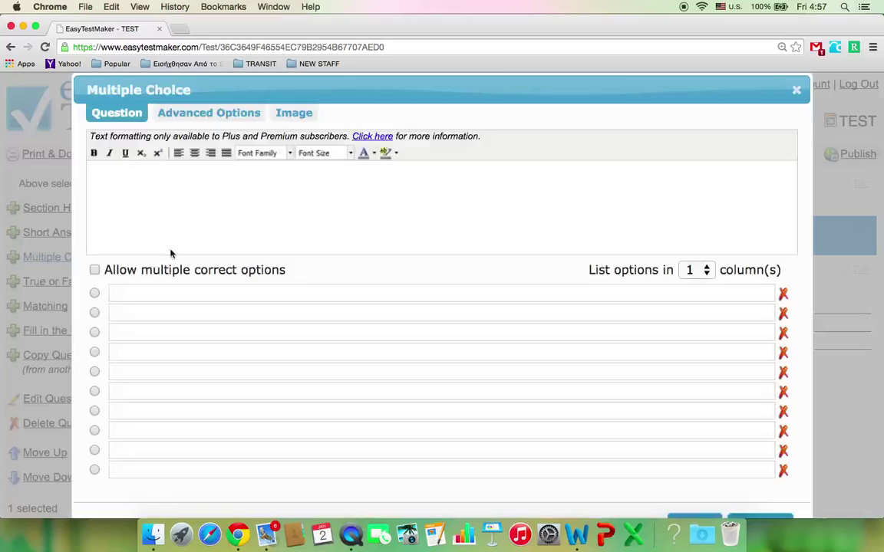
click(122, 184)
text(Ma)
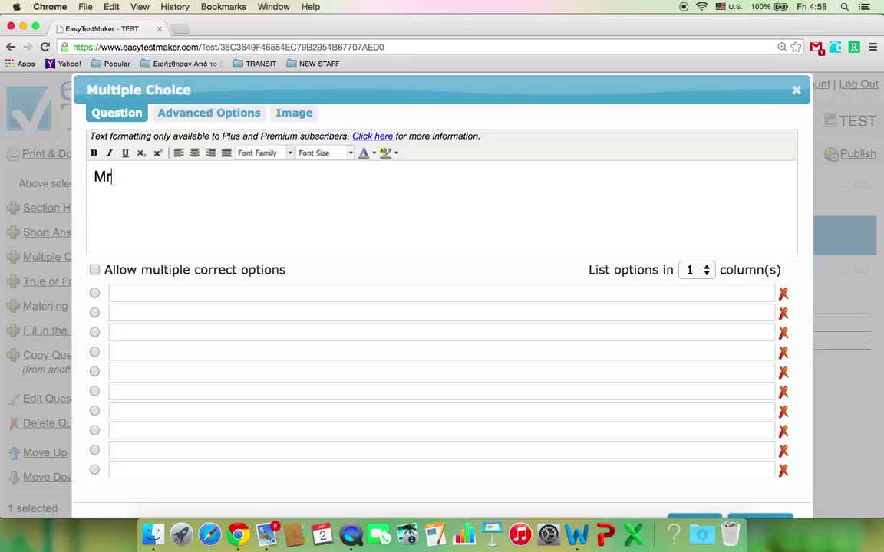
text(ria broke...)
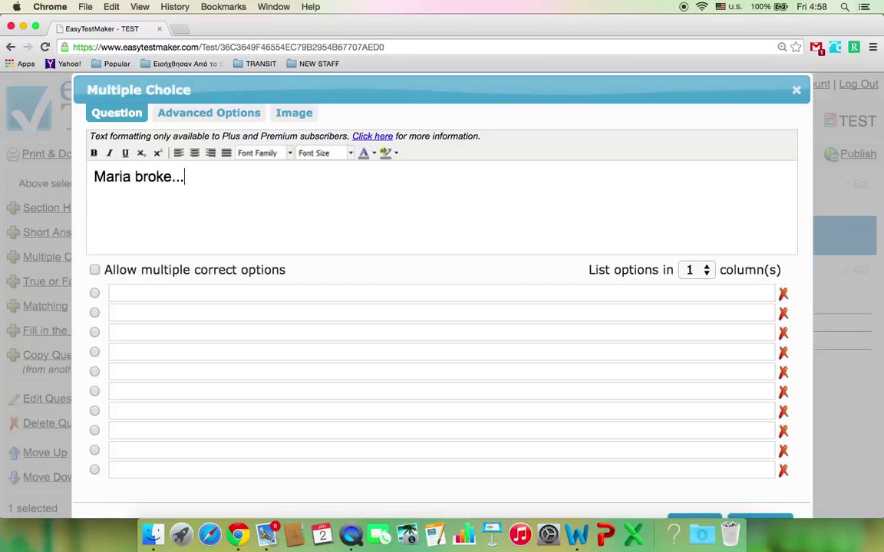
text( with George.)
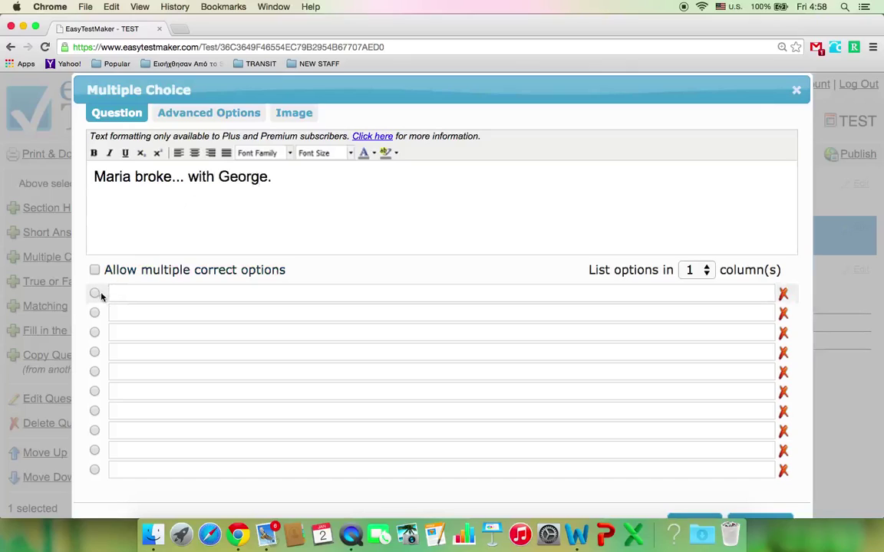
click(139, 291)
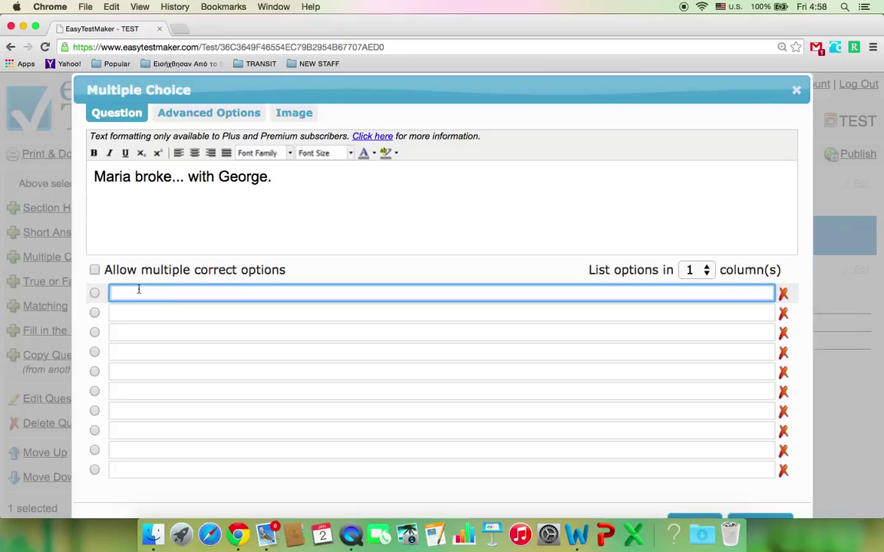
text(out)
key(Tab)
text(in)
key(Tab)
text(up)
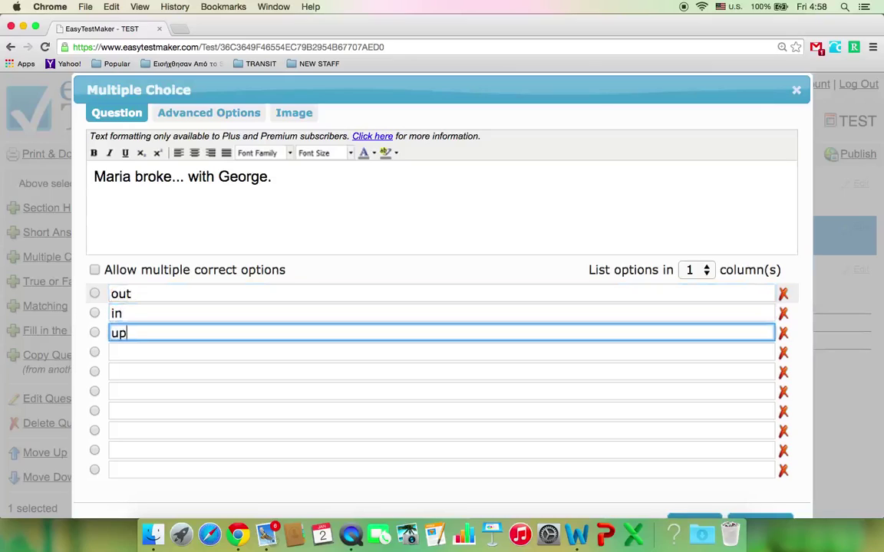
key(Tab)
text(down)
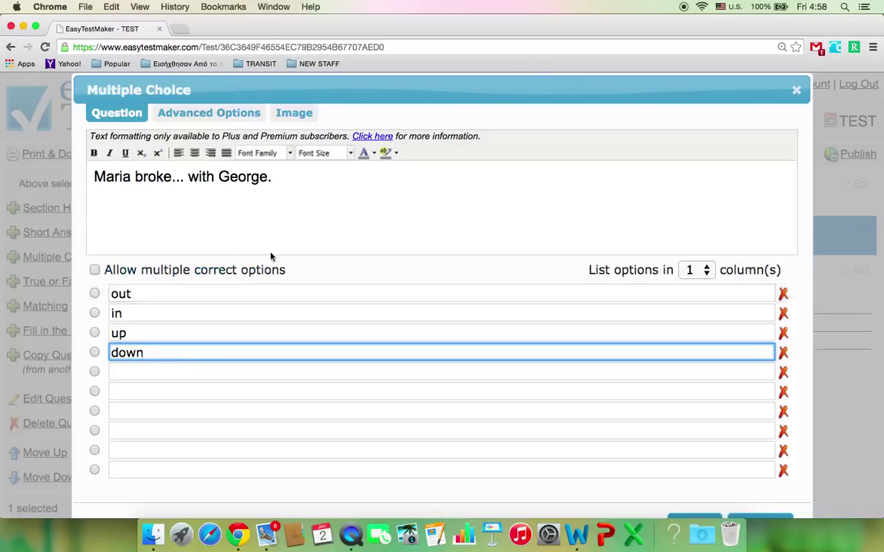
Mark 'up' as the correct answer and save the multiple-choice question
click(94, 333)
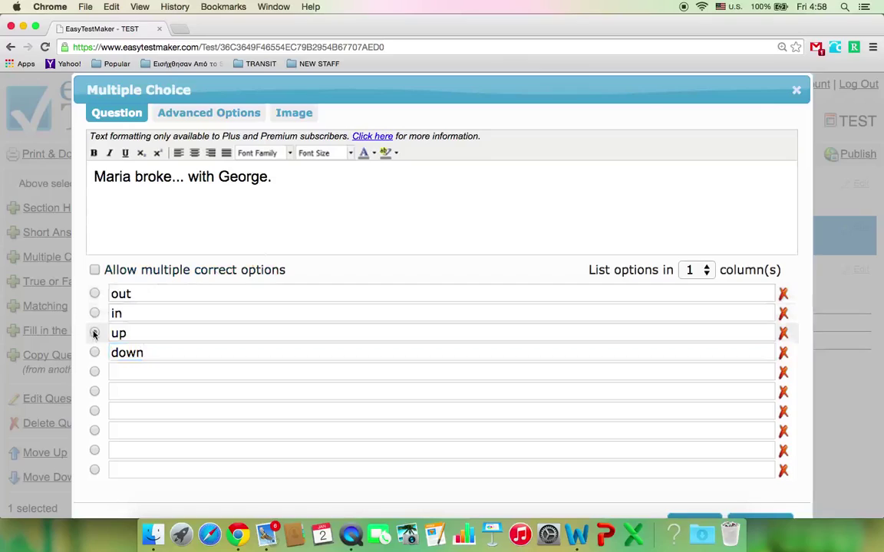
click(95, 333)
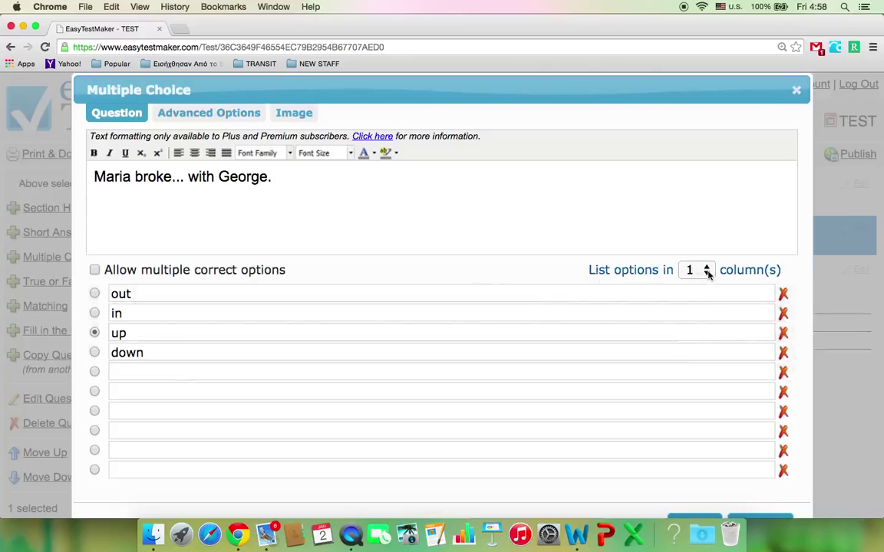
scroll(716, 347, down, 3)
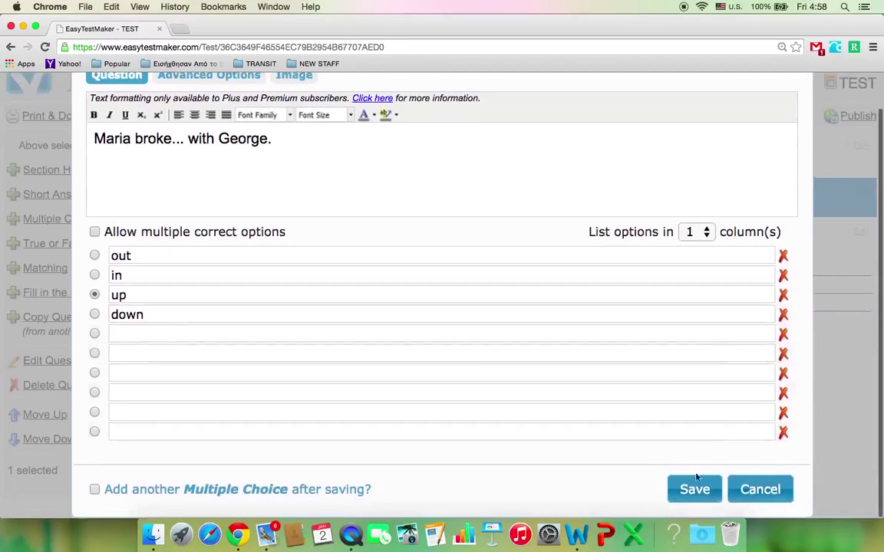
click(692, 490)
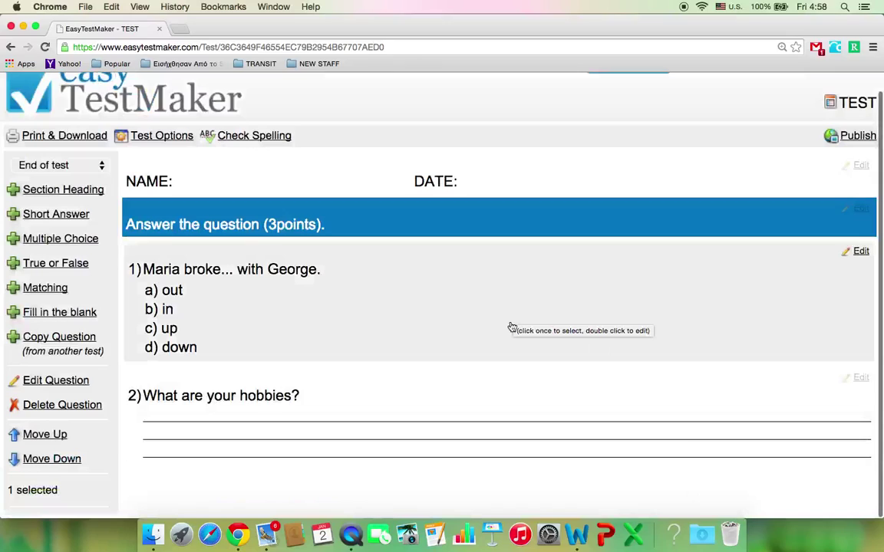
Edit question 1 to list its answer options in 2 columns
click(861, 252)
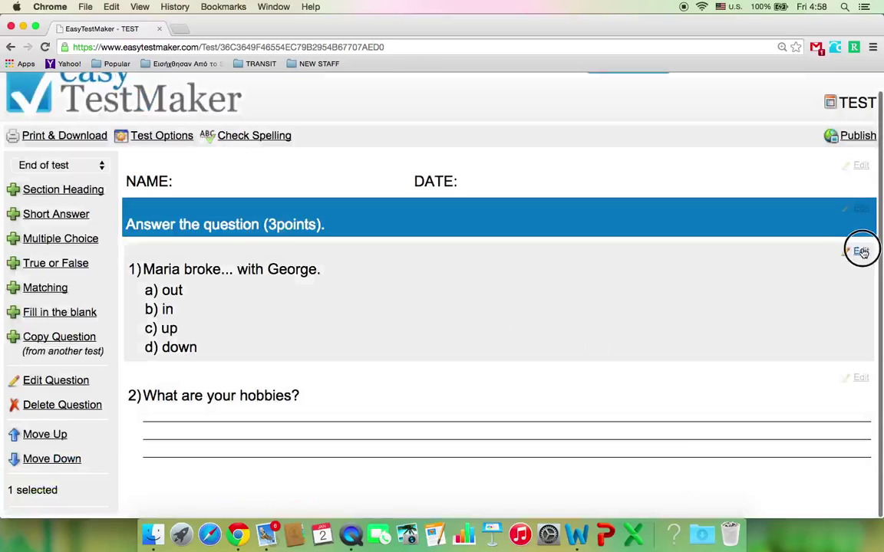
click(707, 272)
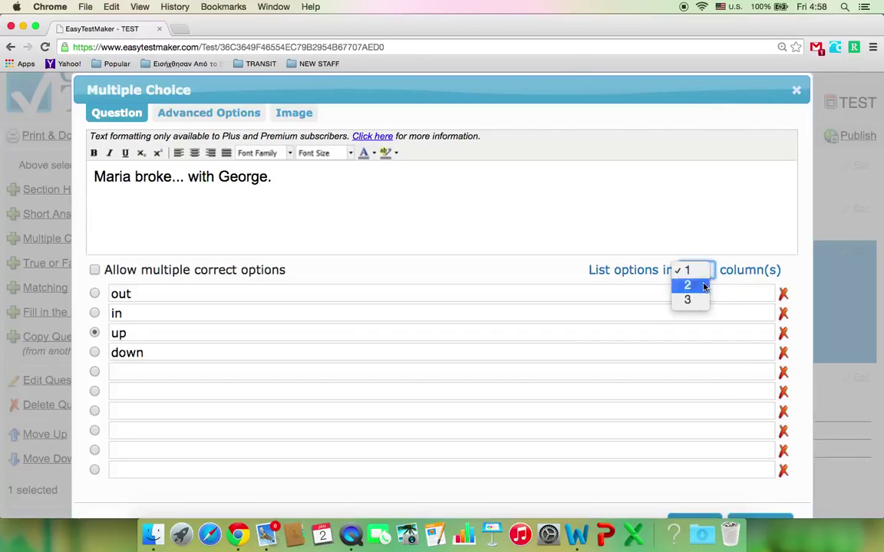
click(704, 286)
scroll(726, 360, down, 3)
click(694, 491)
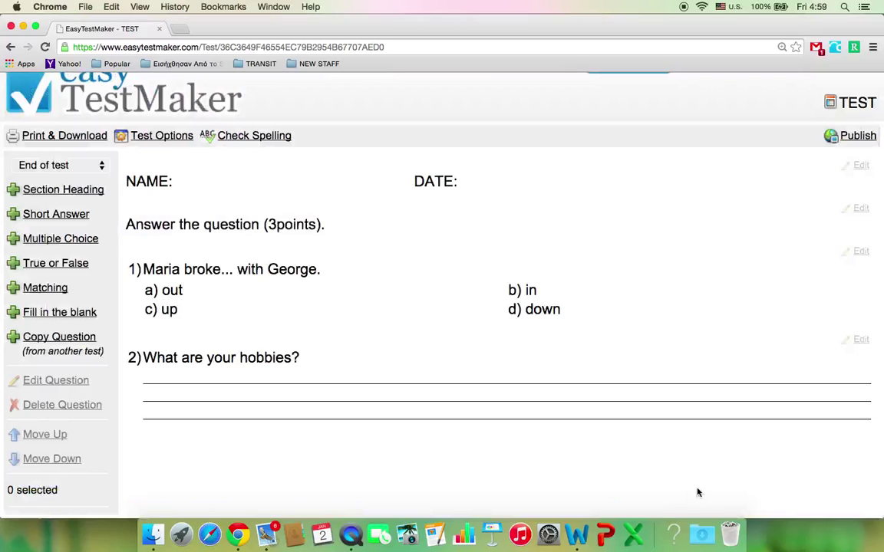
Move the 'Answer the question (3points).' heading below question 1, then select question 1
click(304, 224)
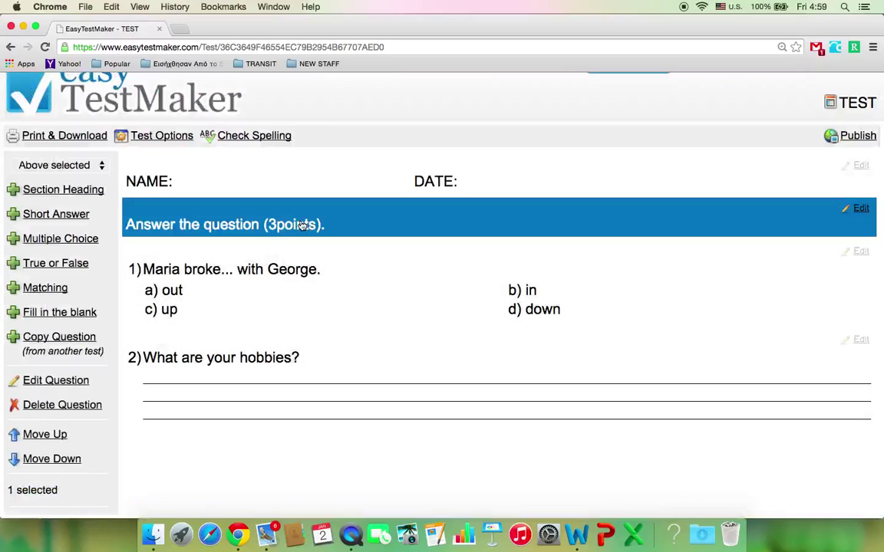
click(54, 459)
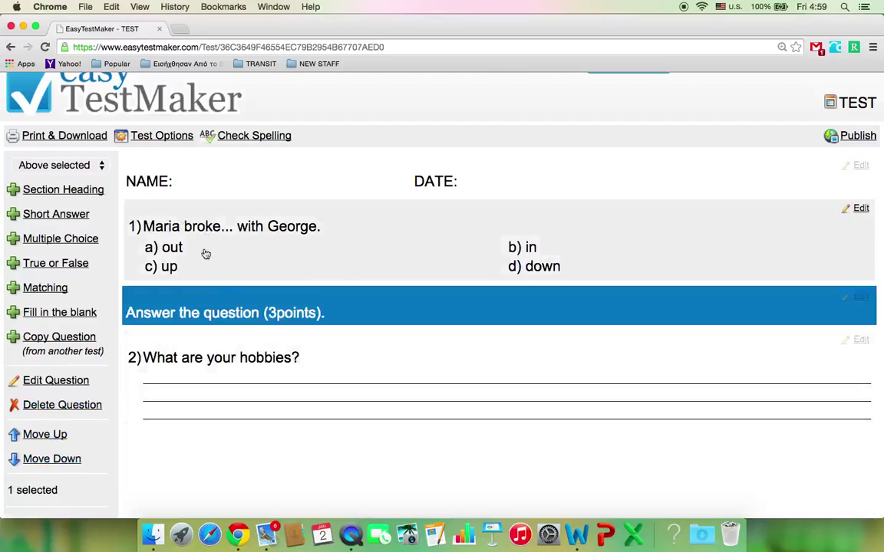
click(205, 254)
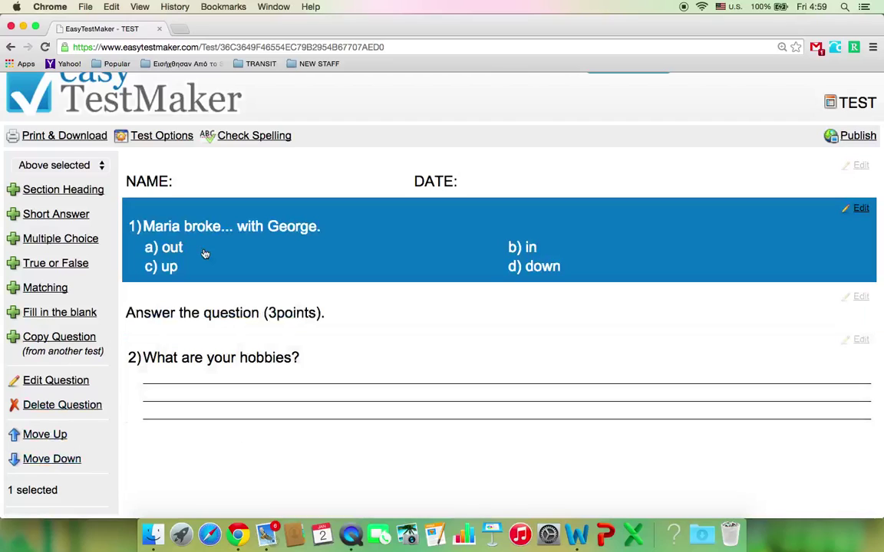
Add and save a section heading reading 'Choose the right answer.'
click(89, 192)
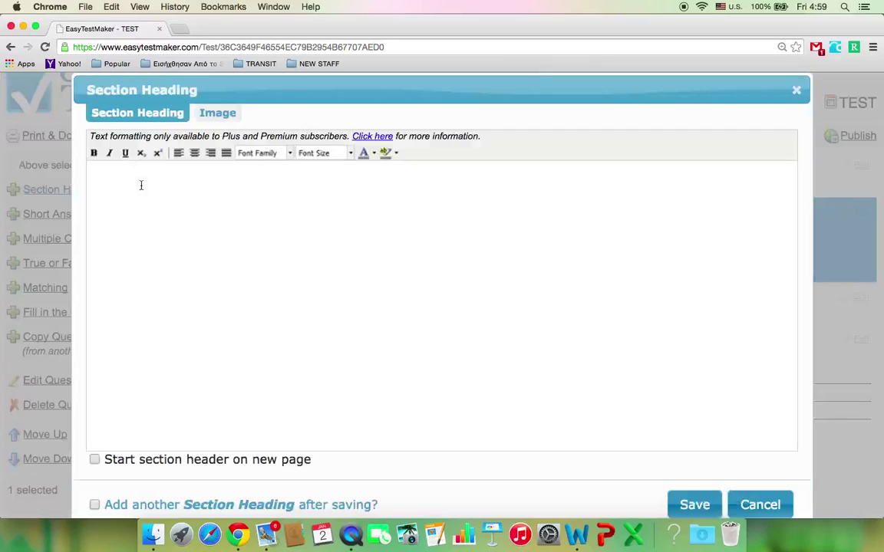
click(137, 186)
text(Choose the right a)
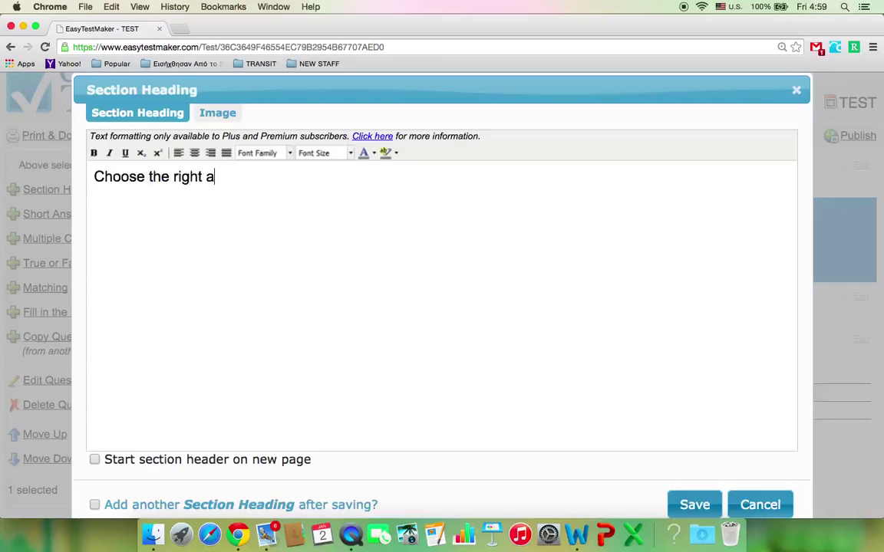
text(nswer.)
click(685, 503)
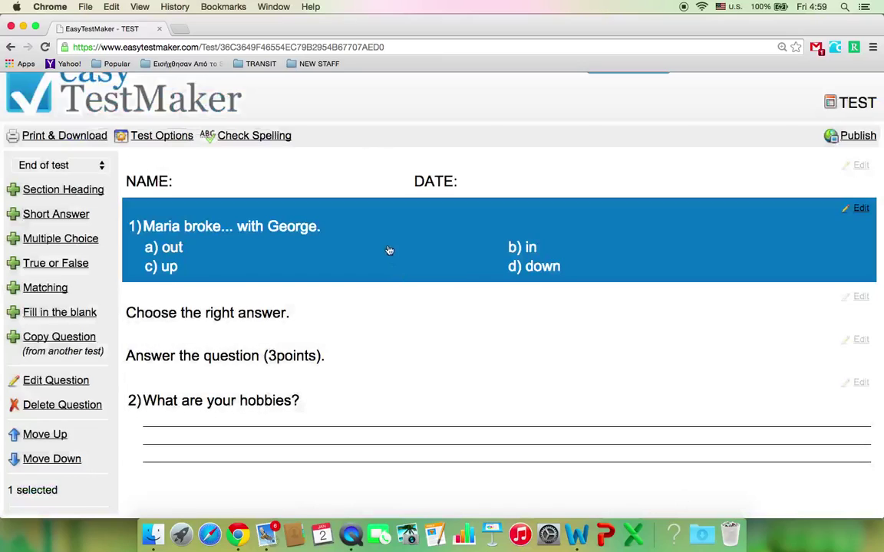
Move the 'Choose the right answer.' heading up so it sits above question 1
click(287, 313)
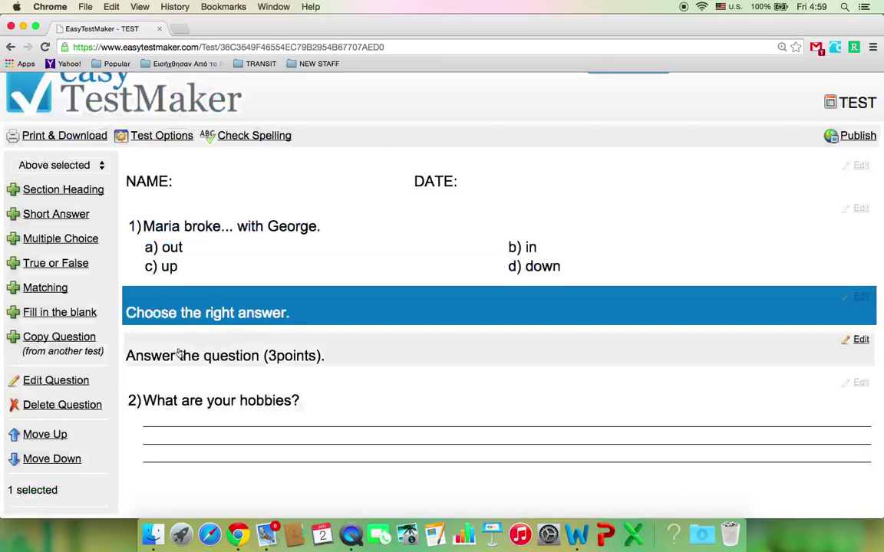
click(60, 435)
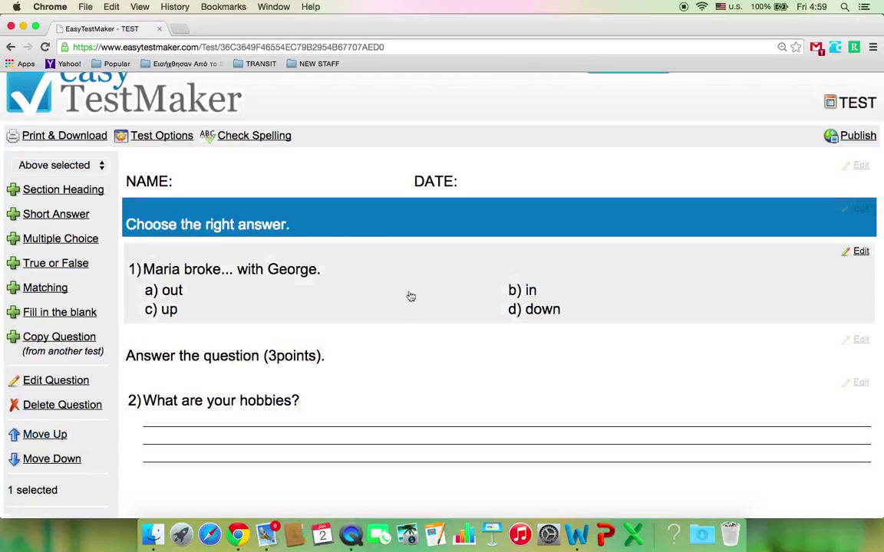
scroll(400, 369, down, 1)
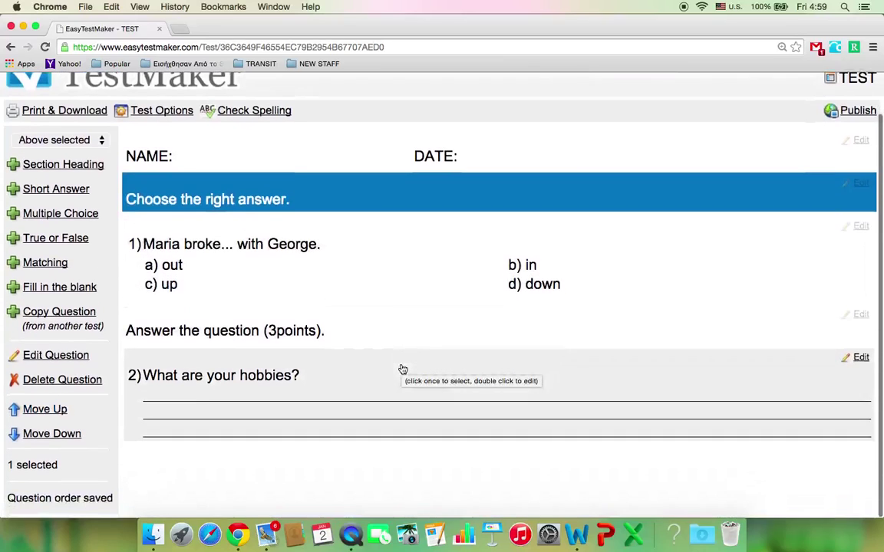
click(402, 369)
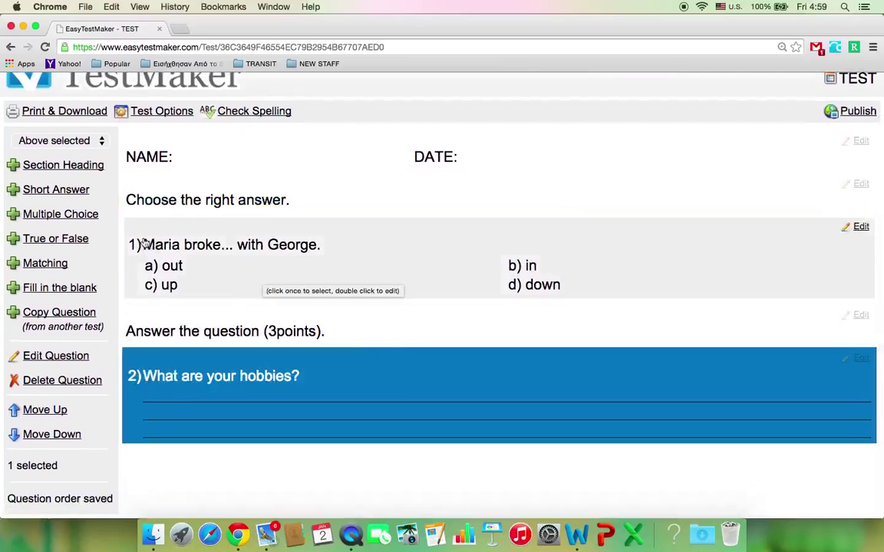
scroll(76, 236, up, 1)
click(71, 265)
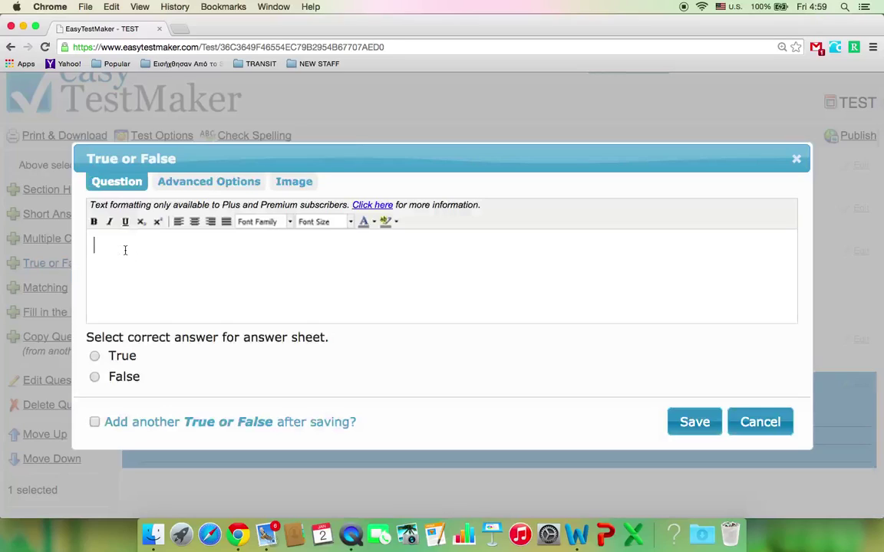
Add the true-or-false question 'Whales are not mammals.' with False as the correct answer
text(Whales are no)
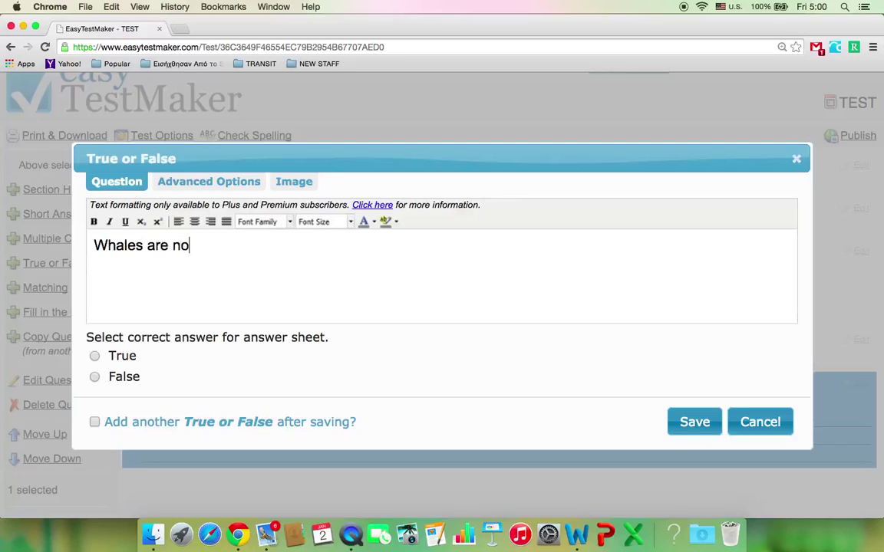
text(t mamma)
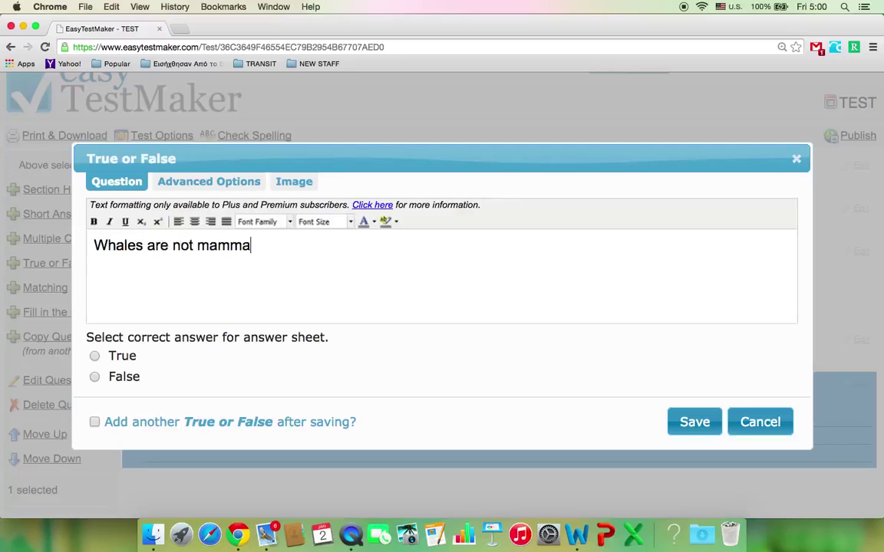
text(ls.)
click(95, 377)
click(678, 426)
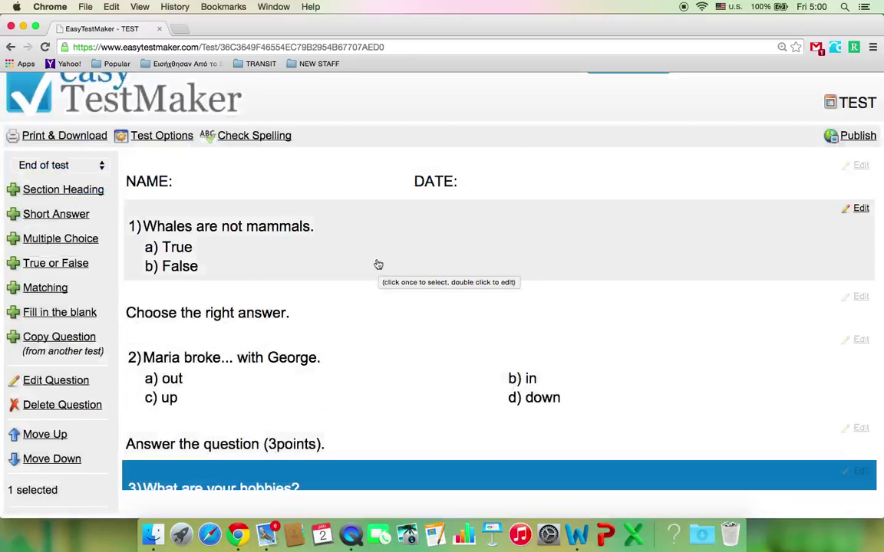
Add and save a section heading reading 'True or False? (1 point).'
click(95, 190)
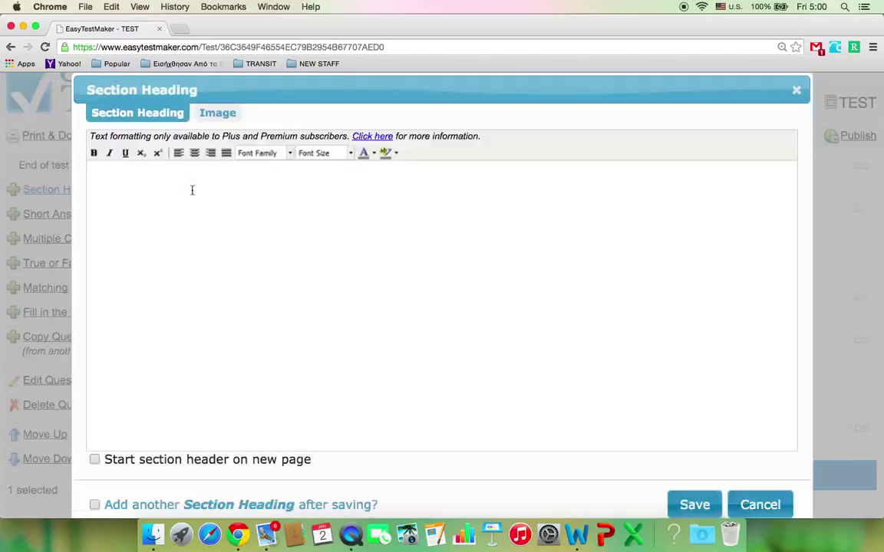
click(150, 199)
text(T)
text(rue)
key(BackSpace)
text(ue or F)
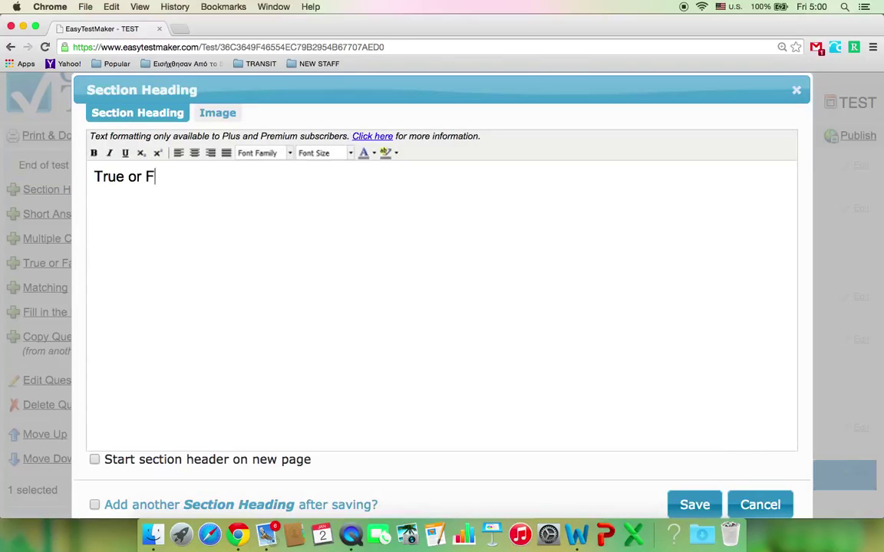
text(alse? (1 point)
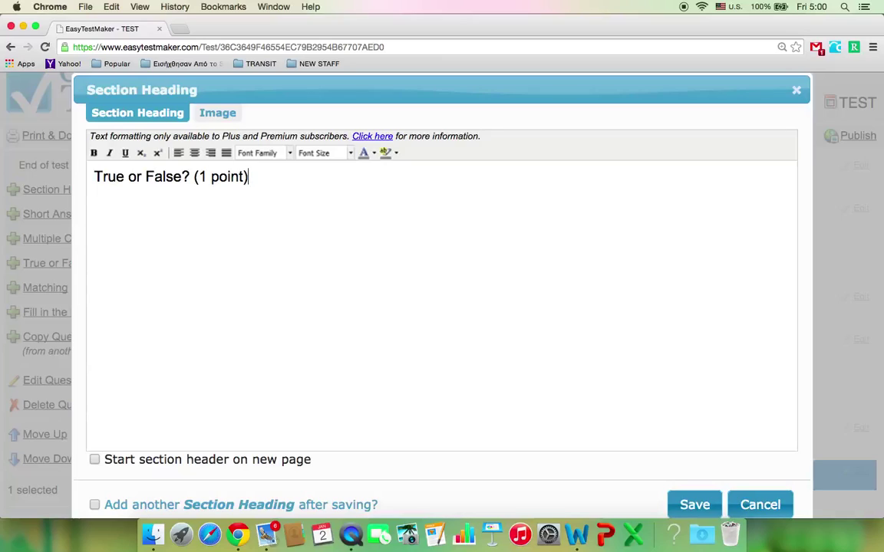
text().)
click(693, 505)
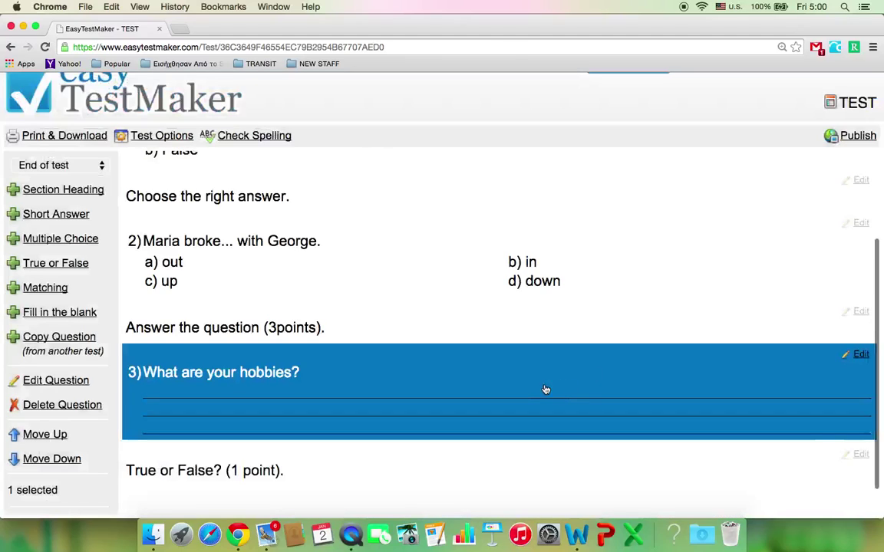
Move the 'True or False? (1 point).' heading up five places to the top of the test
scroll(394, 356, up, 3)
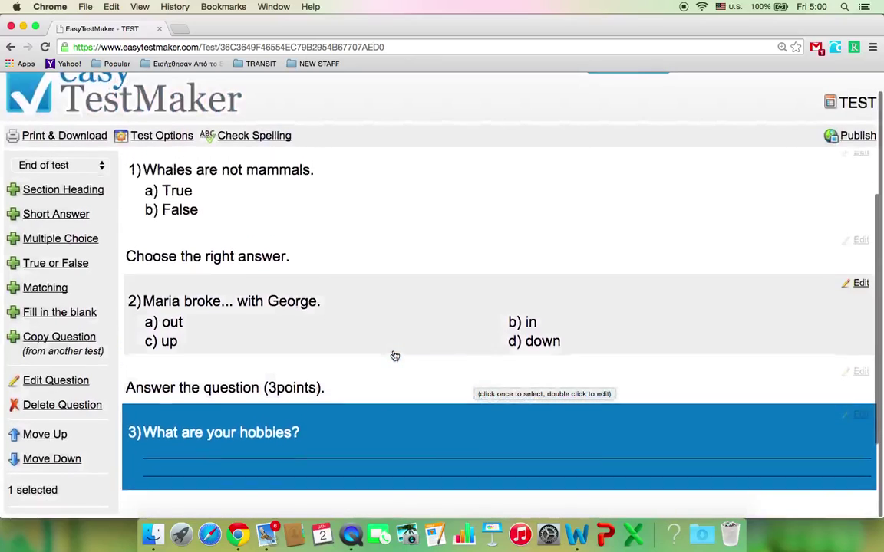
scroll(376, 347, down, 3)
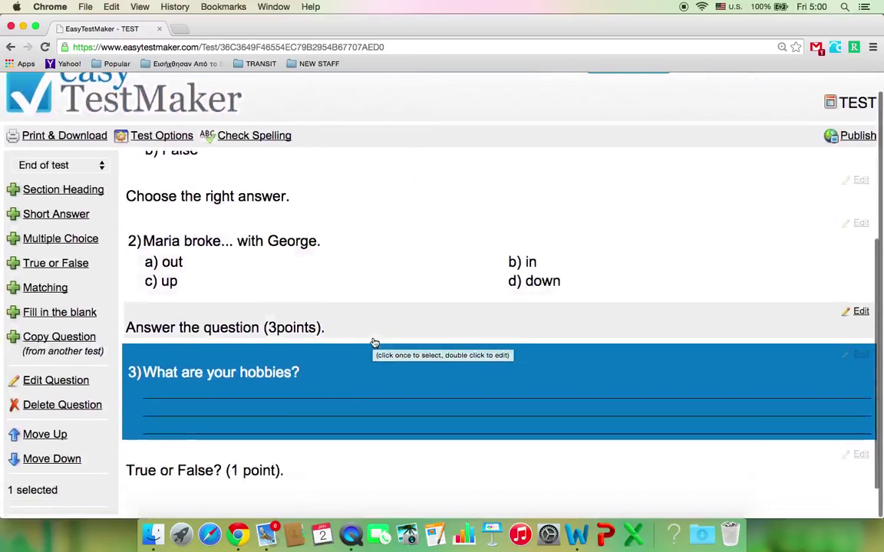
click(260, 466)
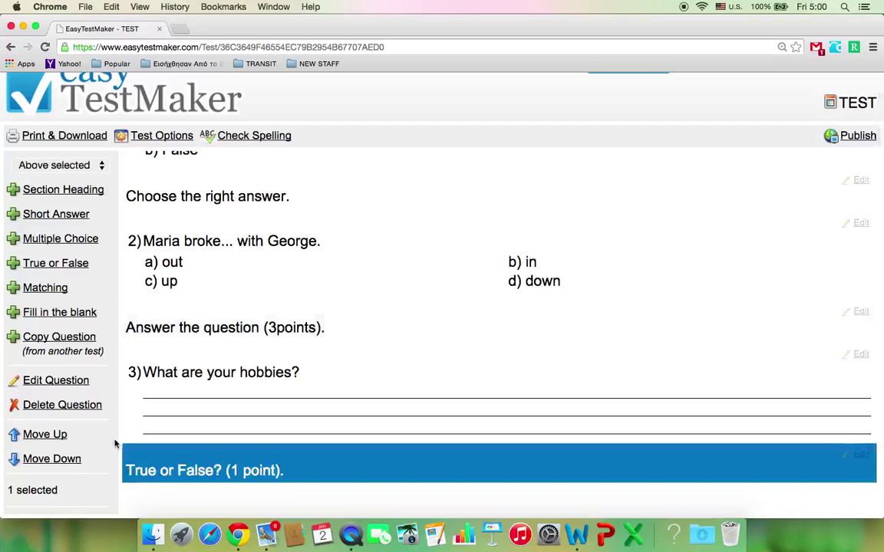
click(60, 435)
click(61, 435)
click(45, 434)
click(45, 434)
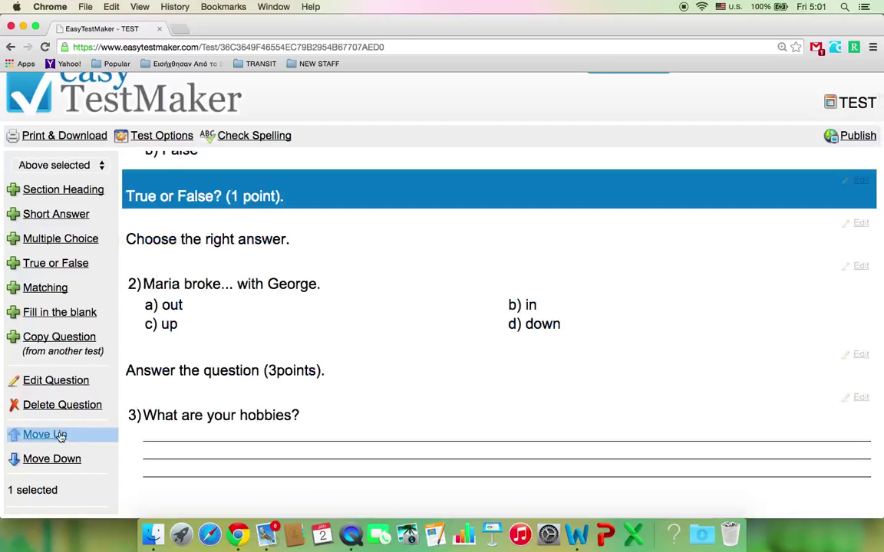
click(44, 434)
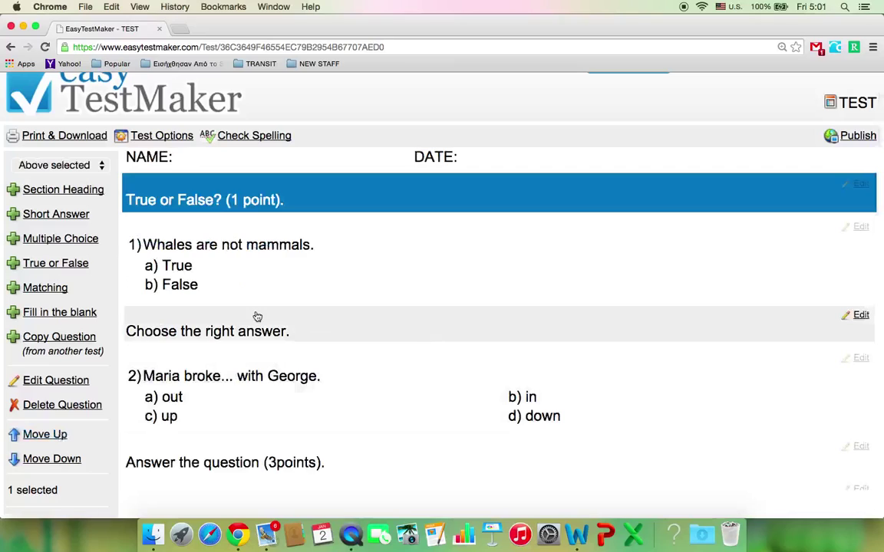
Create a matching question pairing 'bright and'–early, 'first and'–foremost and 'sick and'–tired
click(47, 289)
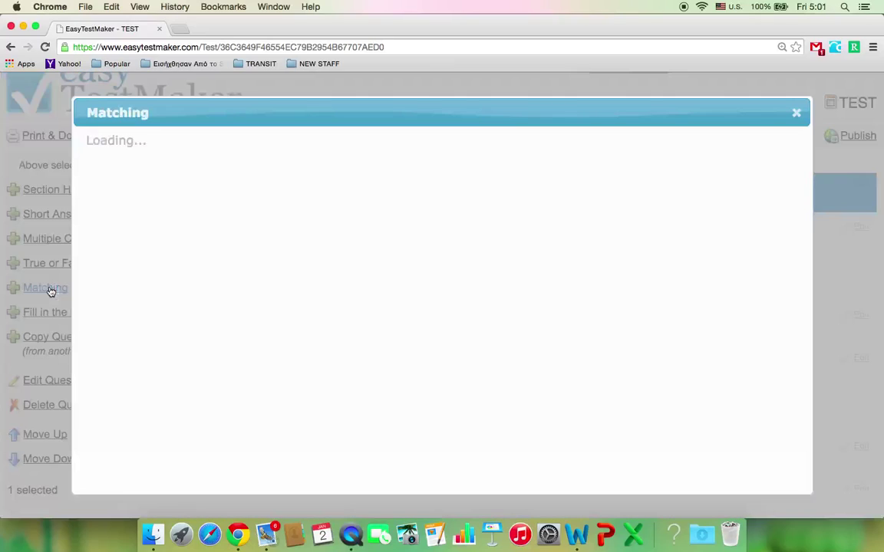
click(146, 218)
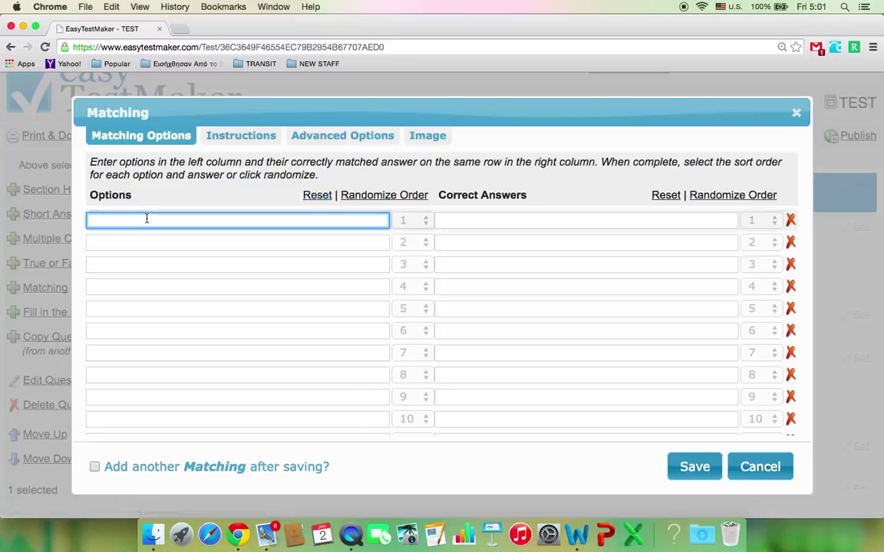
text(bright and)
key(Tab)
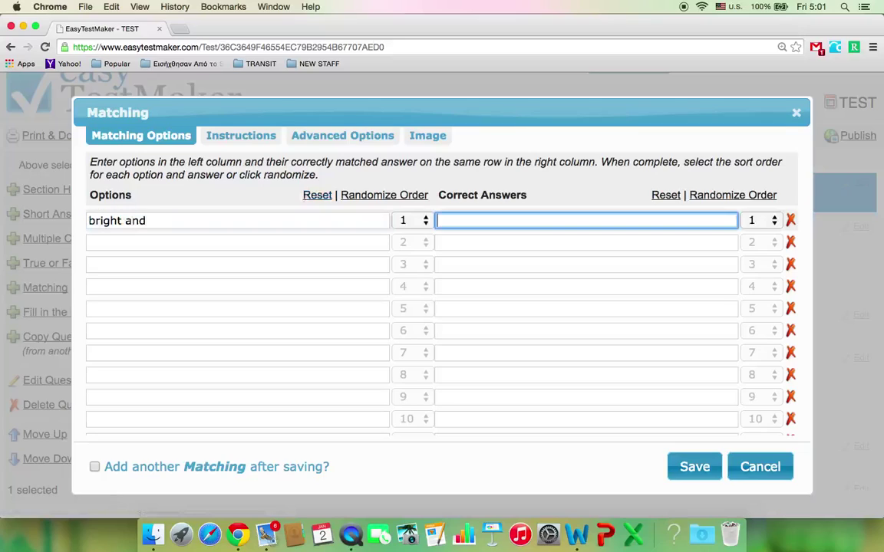
text(early)
key(Tab)
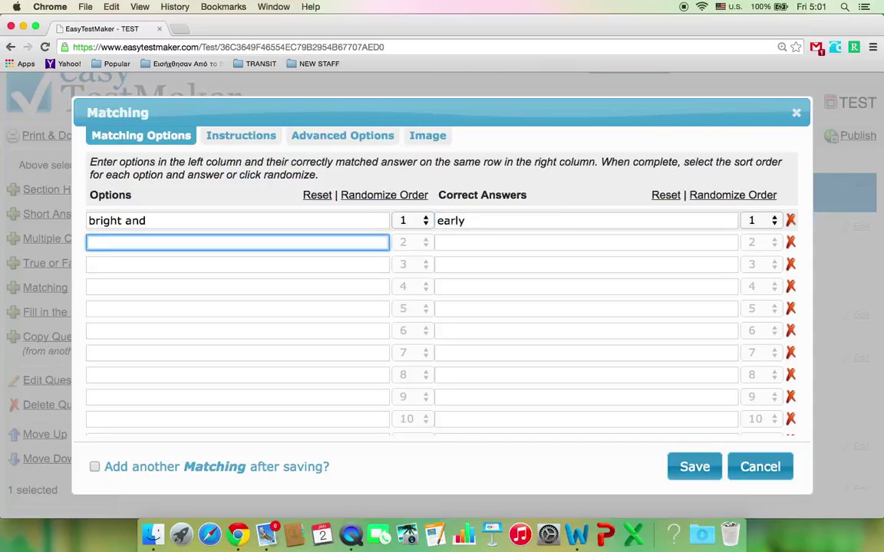
text(first and)
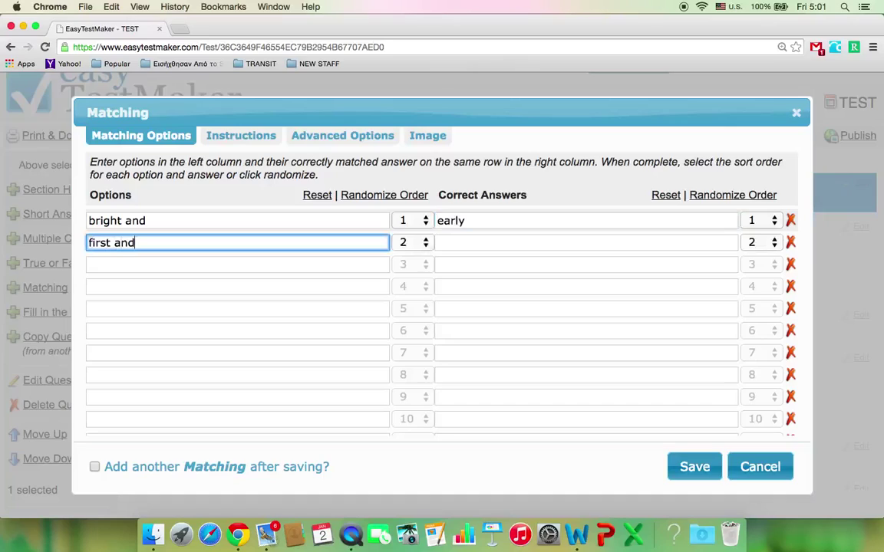
key(Tab)
text(fore)
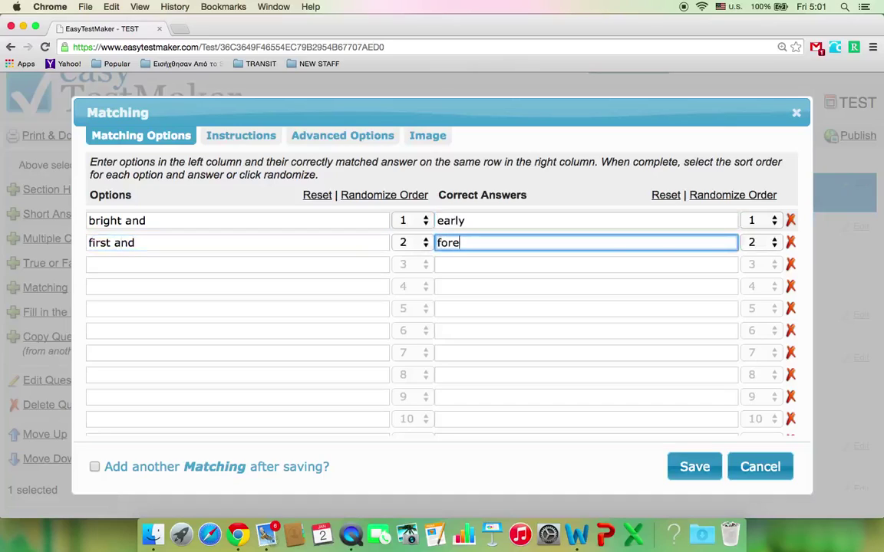
text(most)
key(Tab)
text(sic)
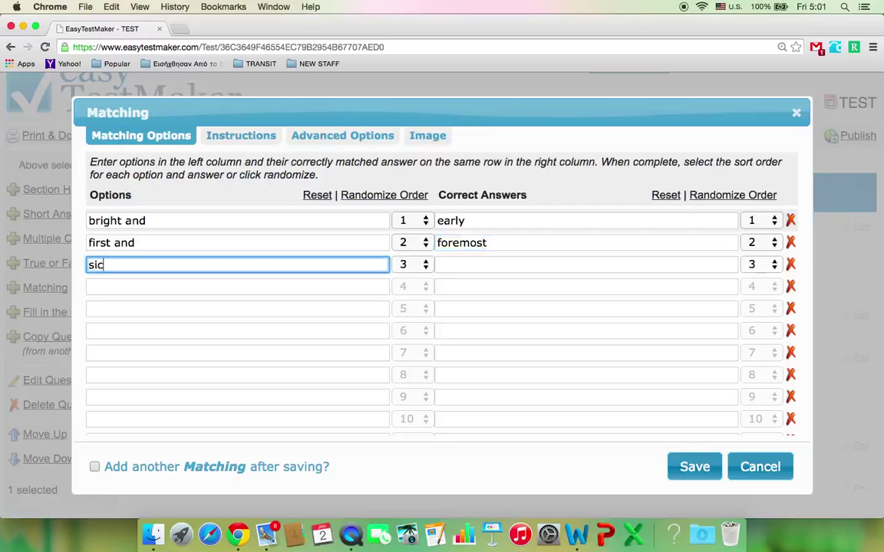
text(k and)
key(Tab)
text(tired)
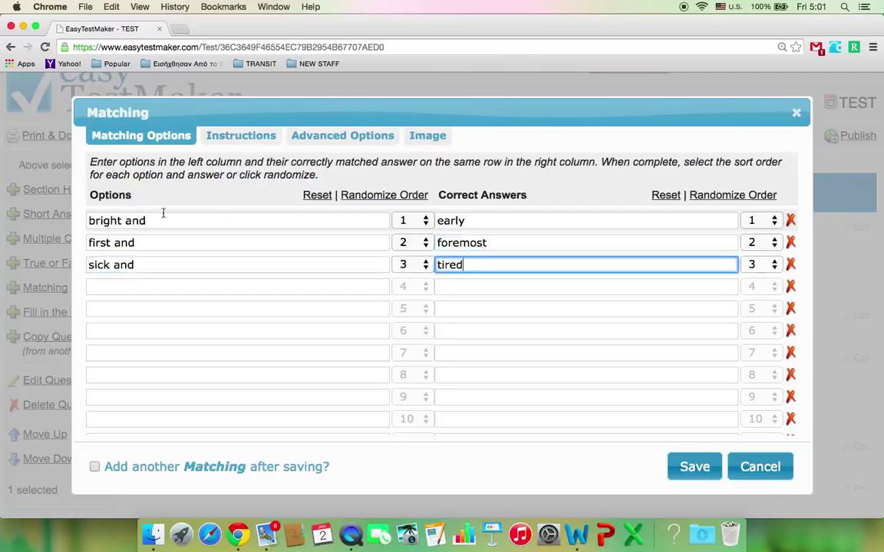
Randomize both the option order and the answer order, then save the matching question
click(378, 198)
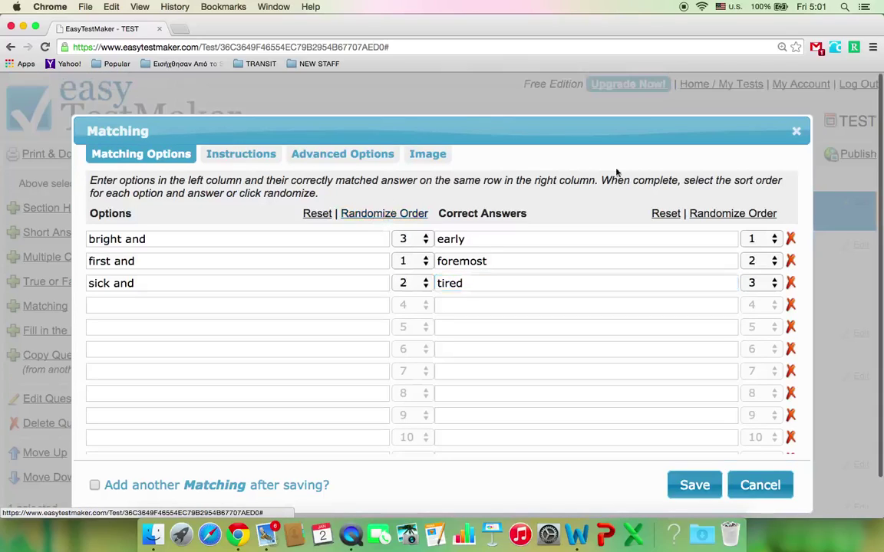
click(735, 213)
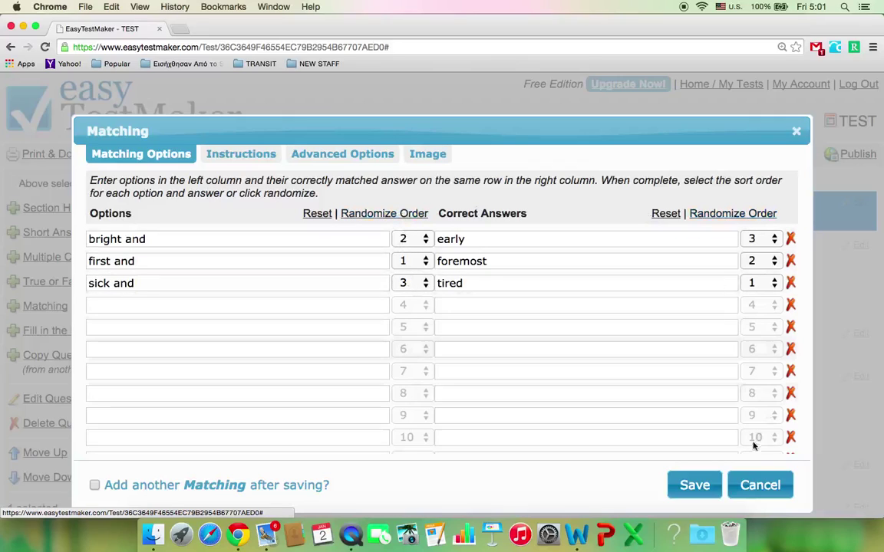
click(694, 483)
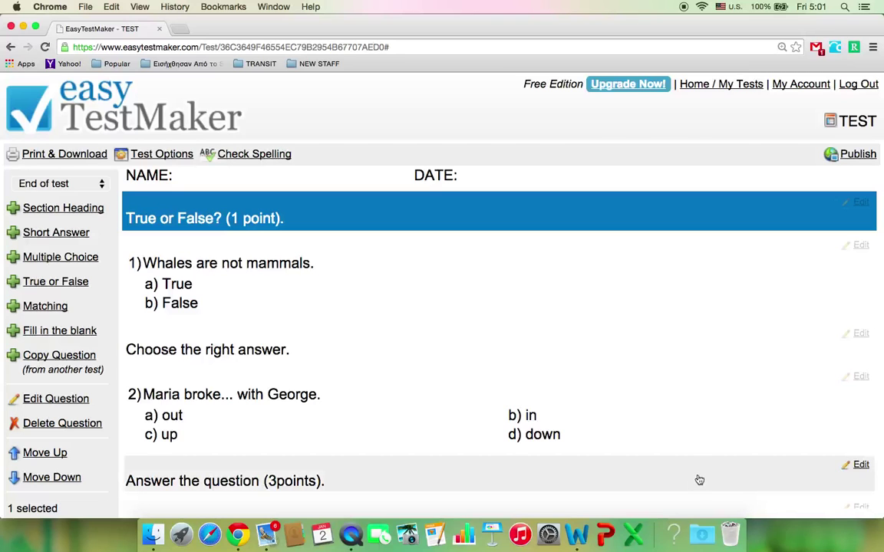
scroll(689, 415, down, 5)
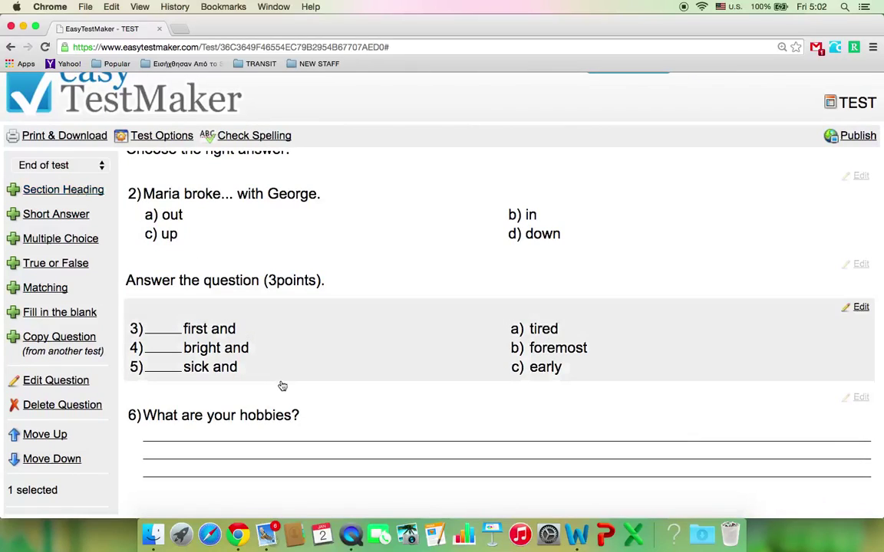
Start a fill-in-the-blank question with the sentence 'She goes to school by bus or on foot.'
click(81, 313)
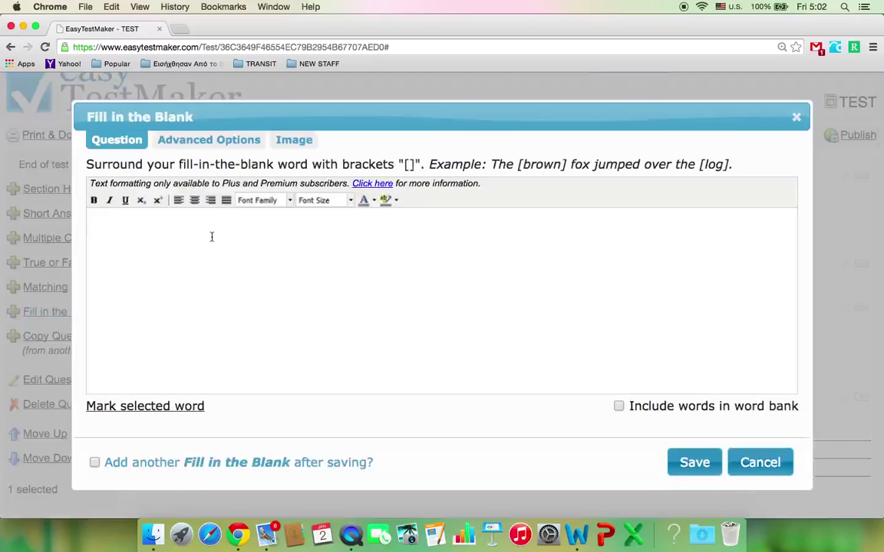
text(She goes to )
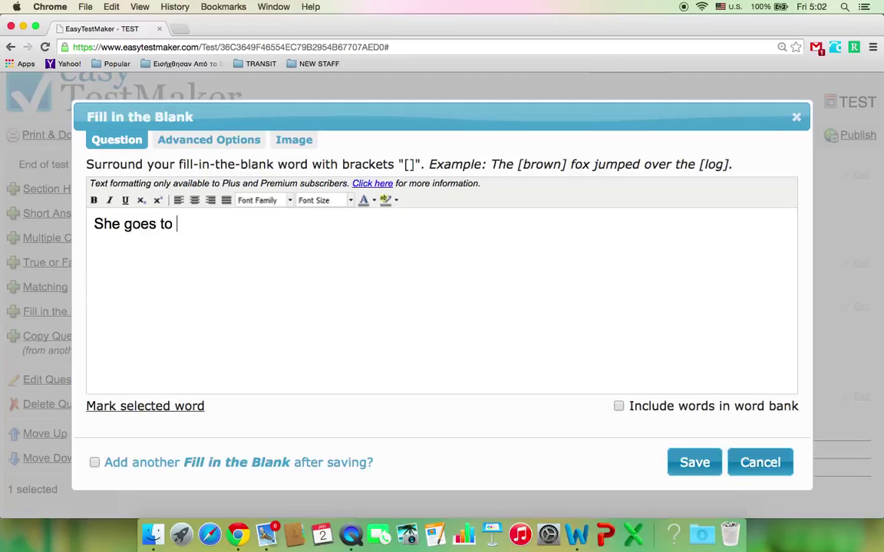
text(school by o)
key(BackSpace)
text(bus or)
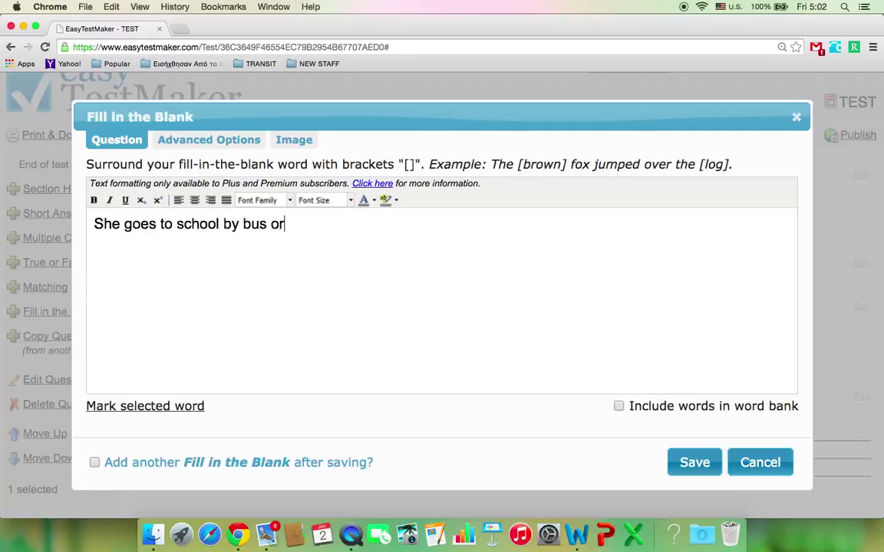
text( on foot.)
Turn to, by and on into blanks, include them in a word bank, and save
drag(160, 223, 172, 225)
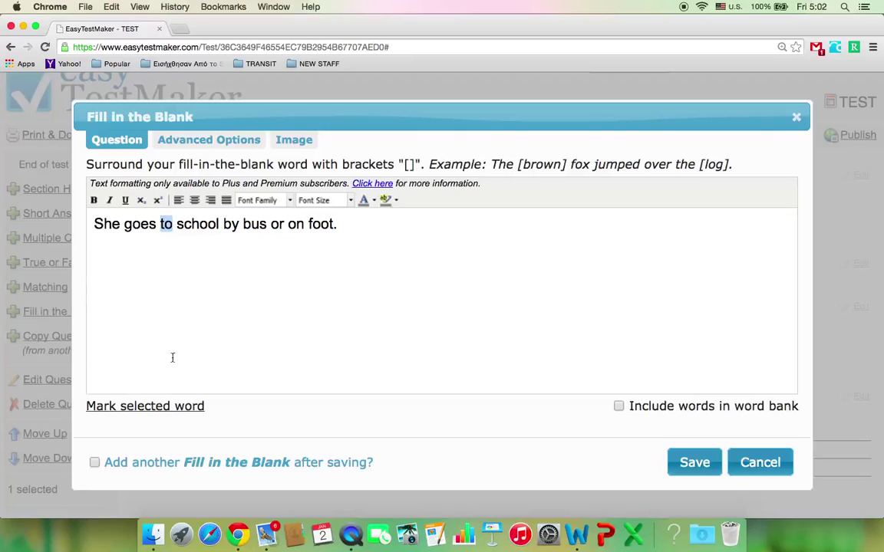
click(156, 405)
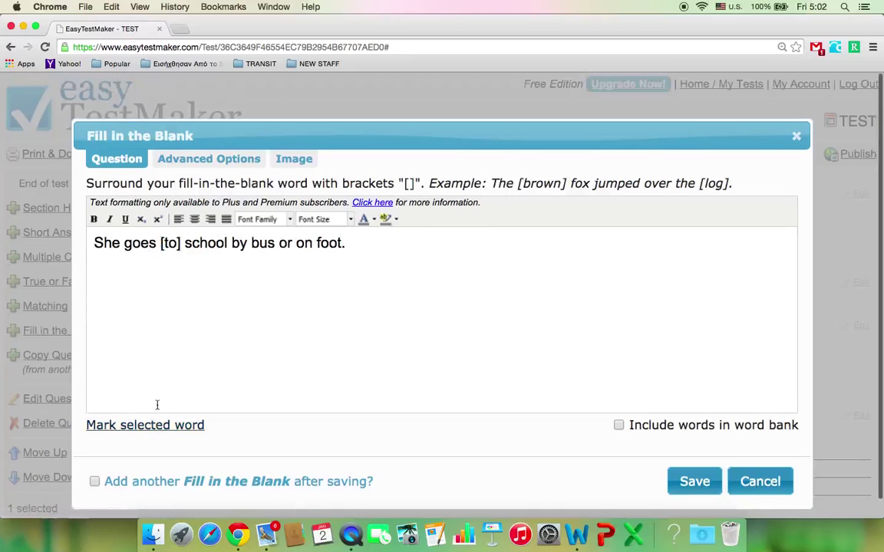
drag(232, 243, 244, 243)
click(167, 426)
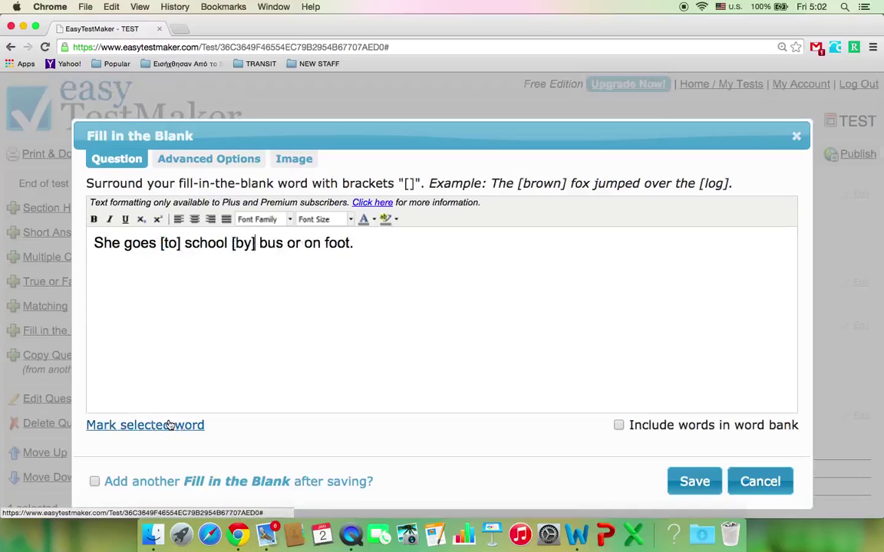
drag(304, 244, 319, 244)
click(176, 425)
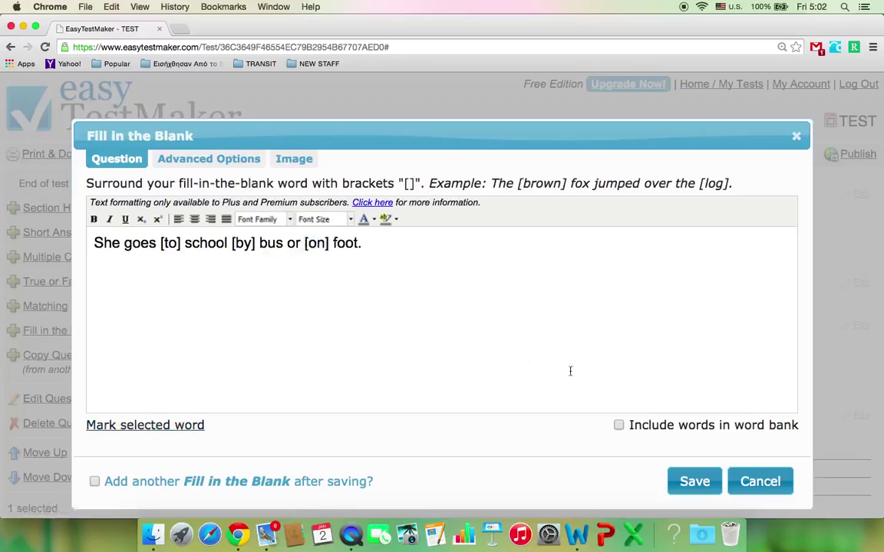
click(619, 426)
click(695, 481)
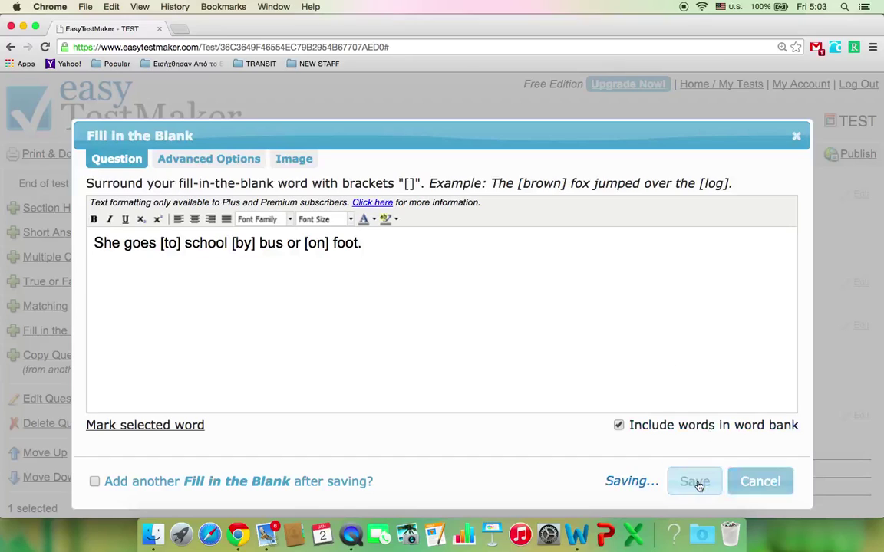
scroll(662, 439, down, 1)
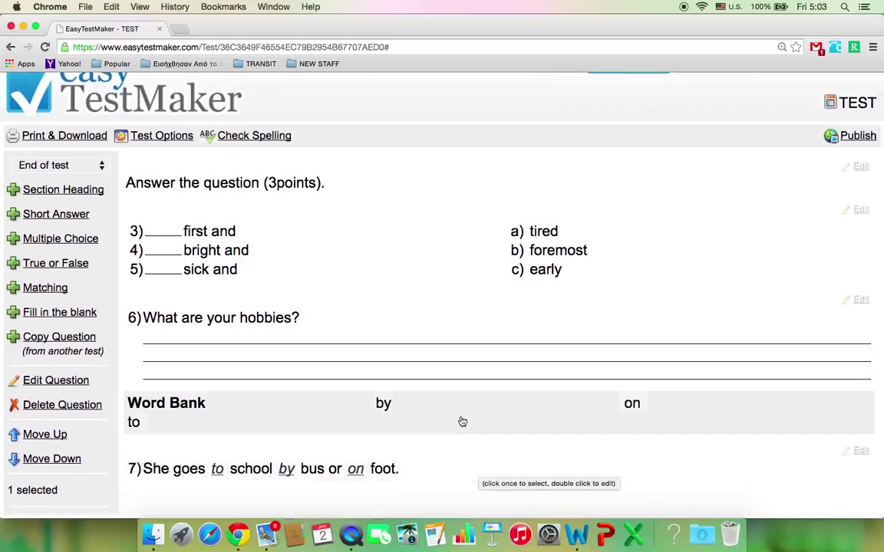
Set the test font to Comic Sans MS at size 12 and save the font and page setup
click(466, 445)
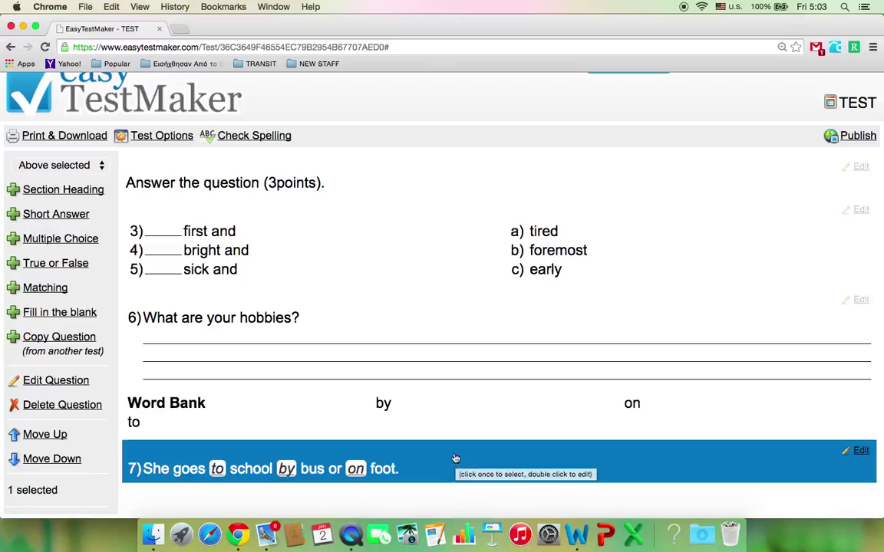
click(170, 137)
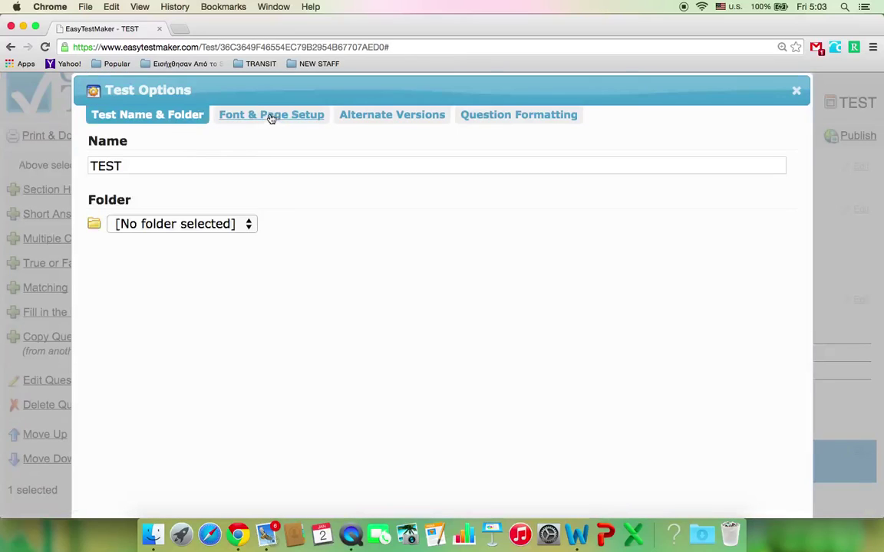
click(270, 118)
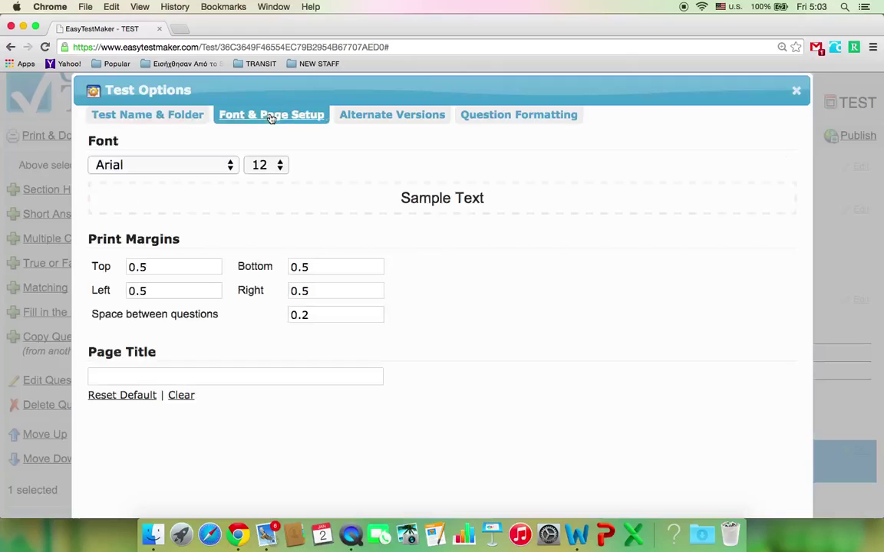
click(230, 167)
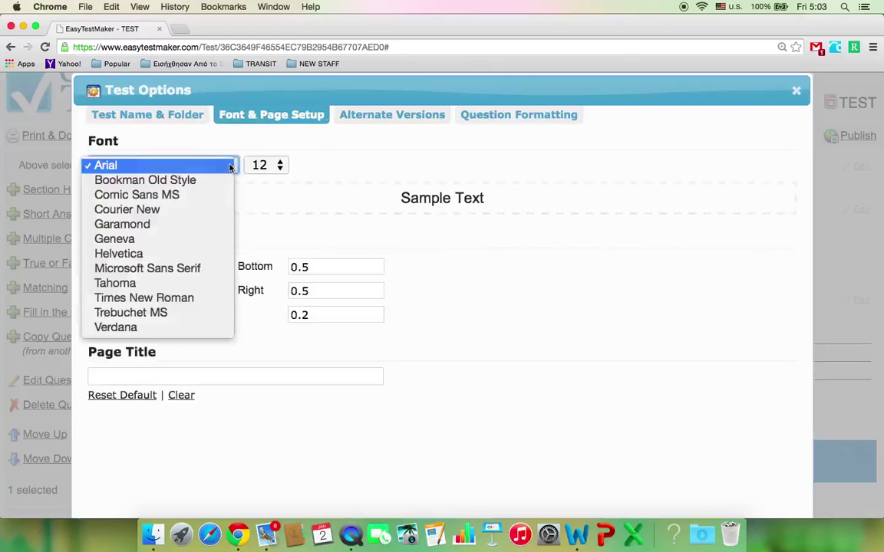
click(218, 195)
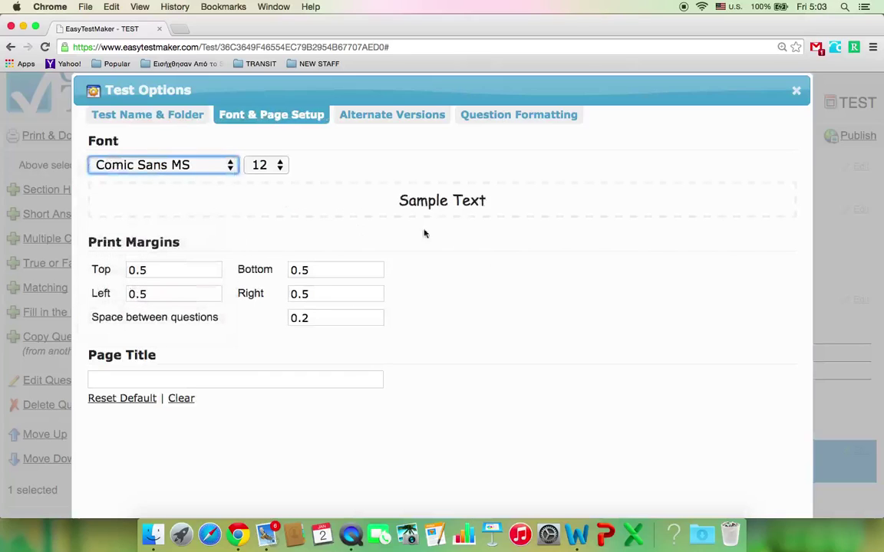
scroll(508, 325, down, 3)
scroll(508, 325, up, 3)
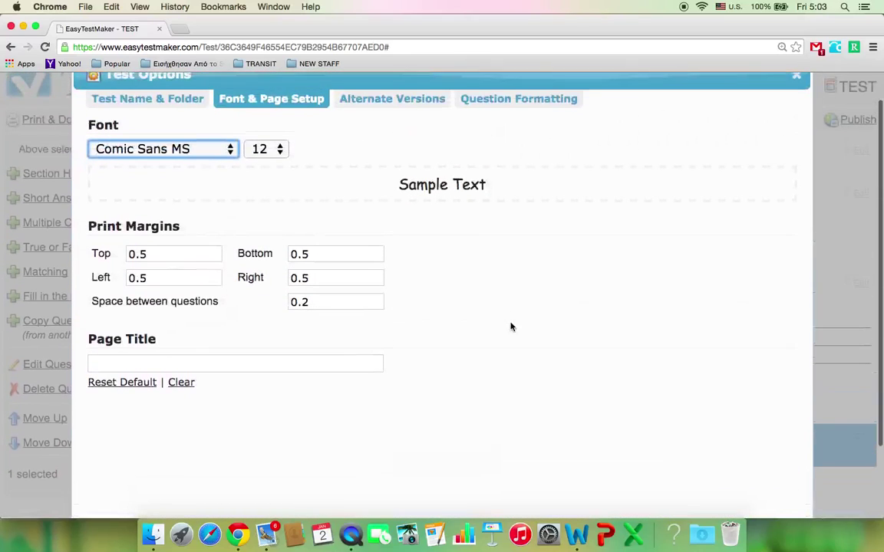
click(280, 150)
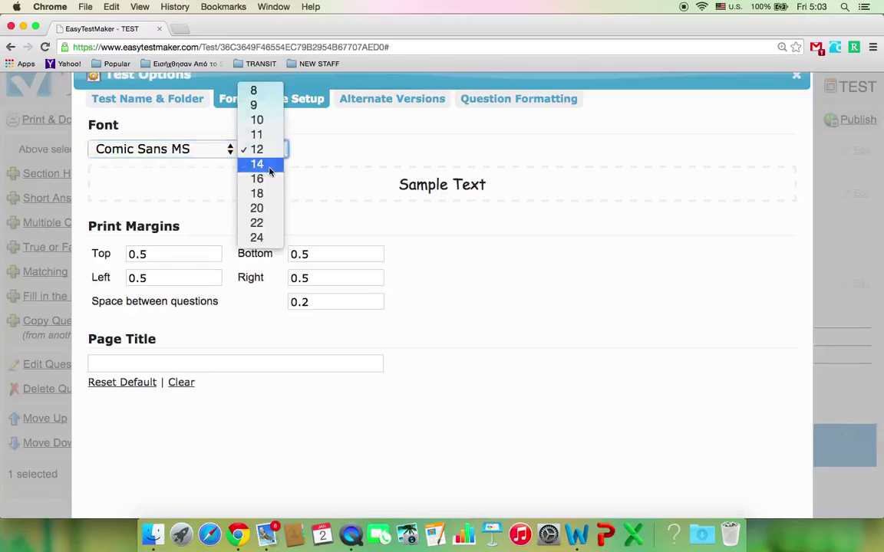
click(255, 147)
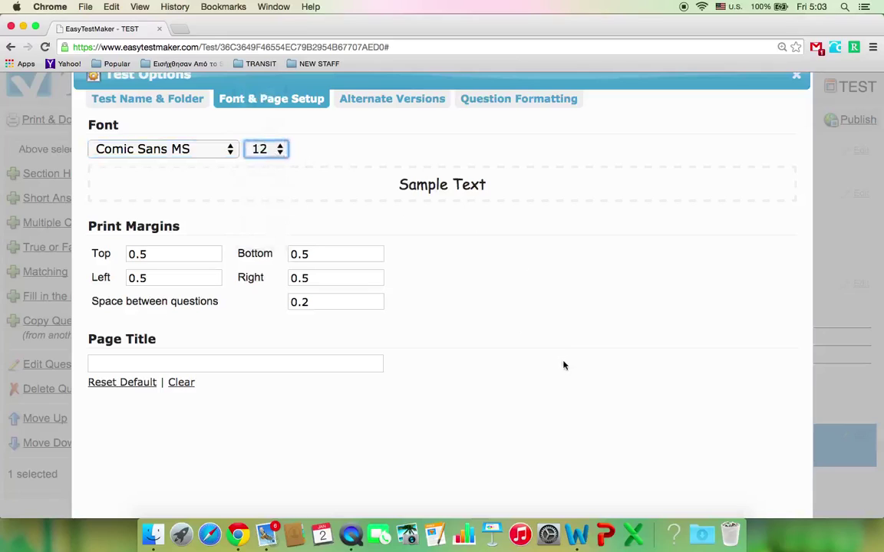
scroll(564, 366, down, 3)
click(692, 492)
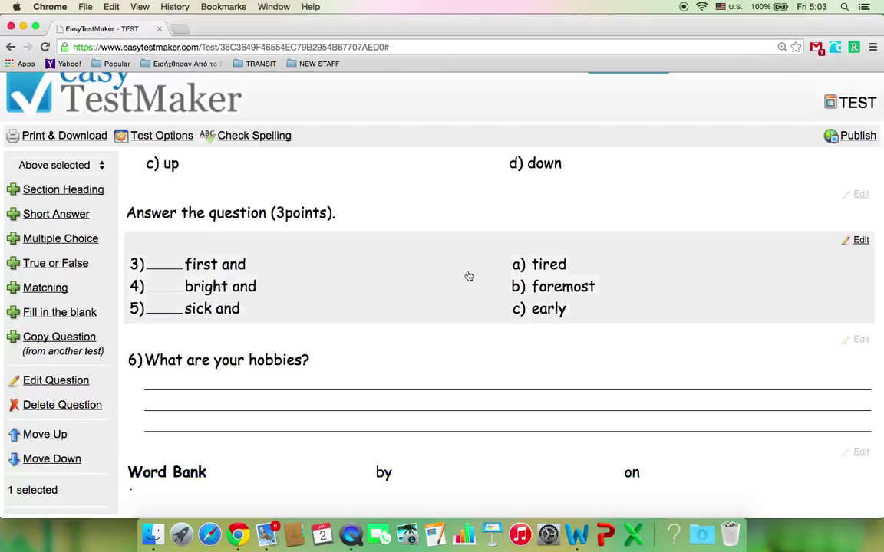
Reopen Test Options to check the settings, then close it
scroll(469, 277, up, 5)
click(175, 139)
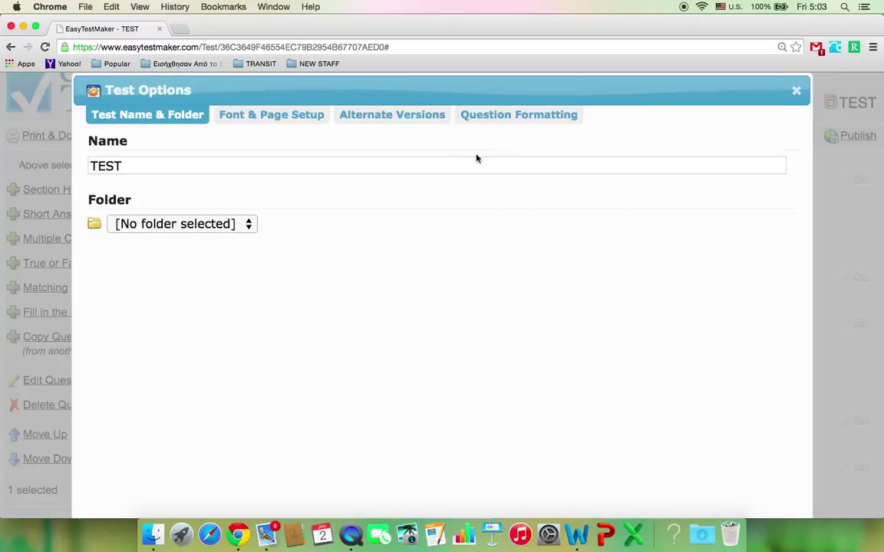
click(796, 93)
Review the whole test, then bring up the Print & Download options
scroll(544, 242, up, 3)
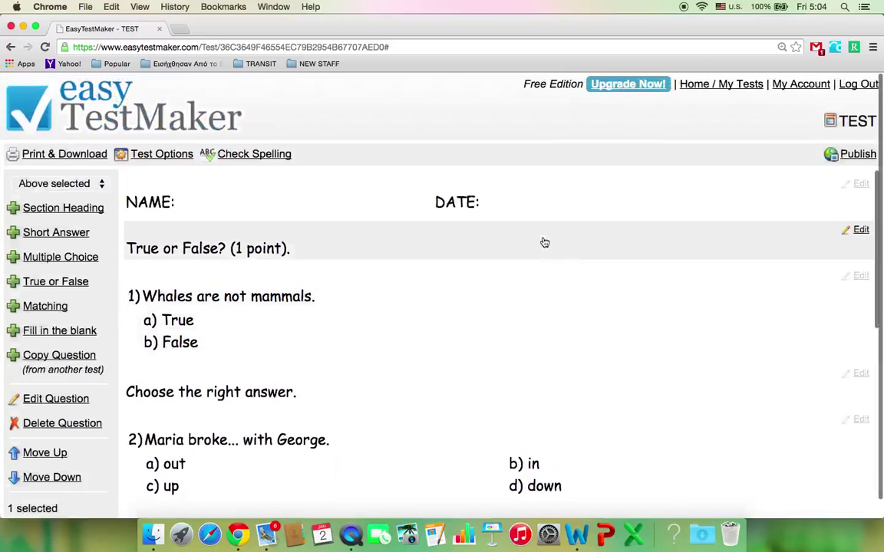
scroll(585, 305, down, 1)
scroll(585, 305, up, 2)
scroll(481, 305, down, 2)
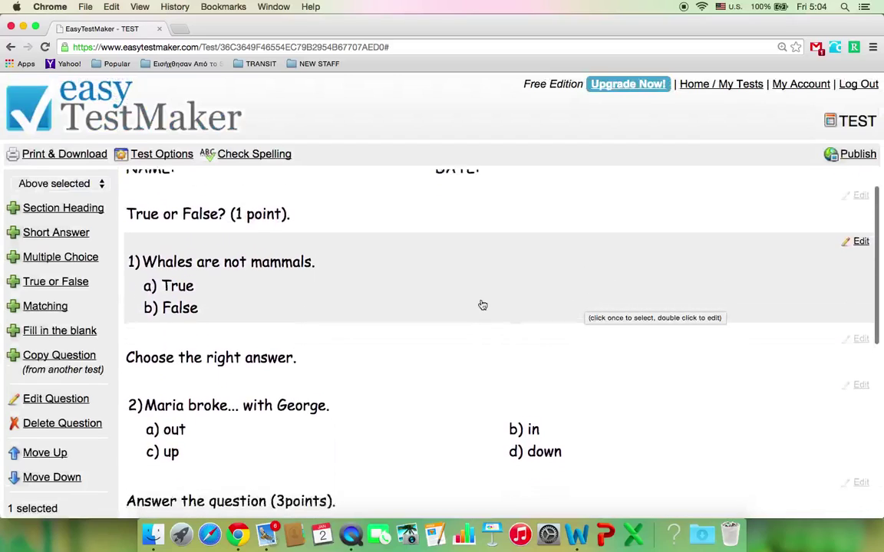
scroll(482, 306, down, 8)
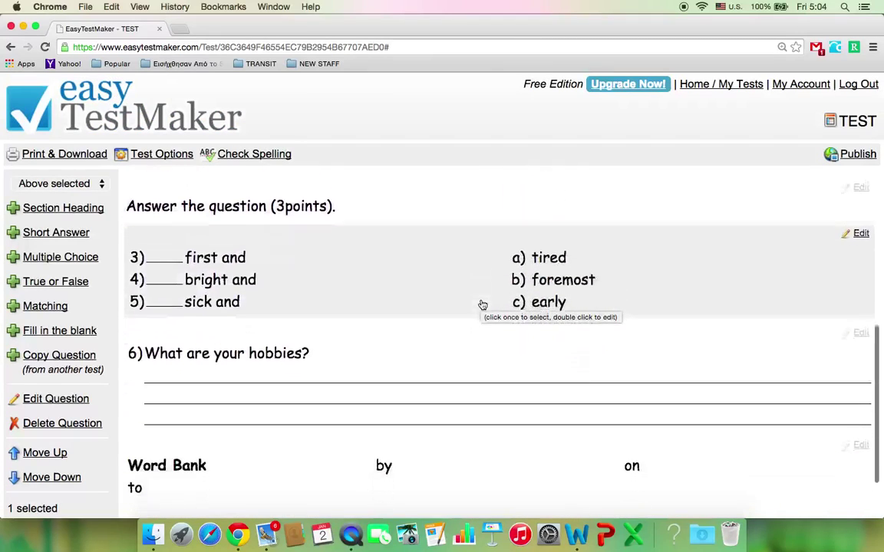
scroll(483, 305, down, 2)
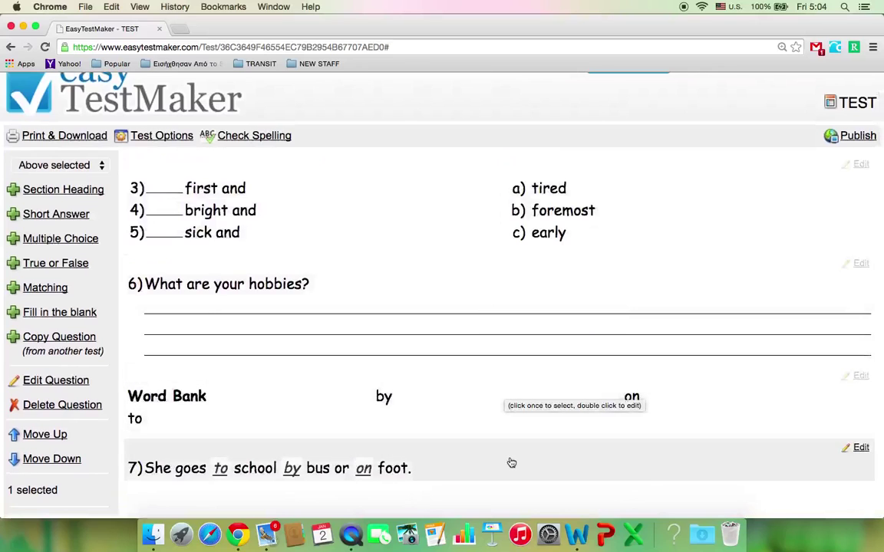
scroll(510, 462, up, 10)
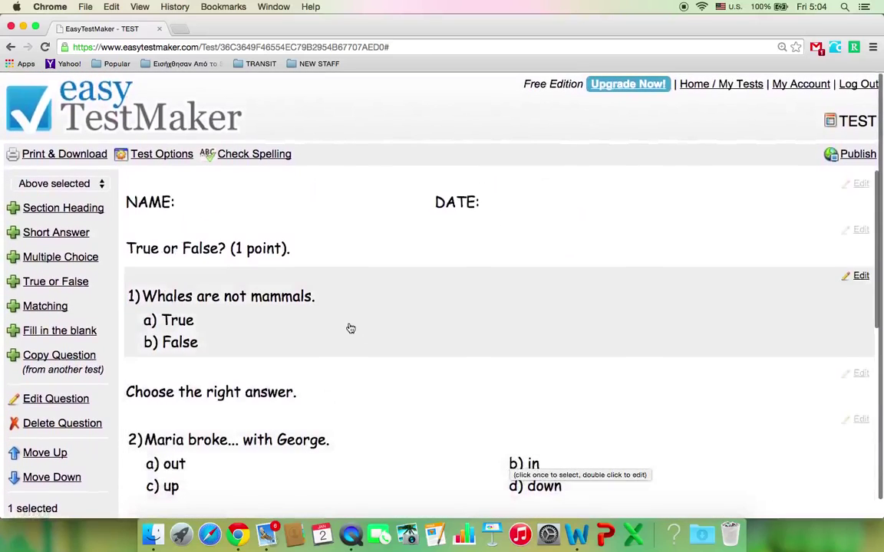
click(89, 154)
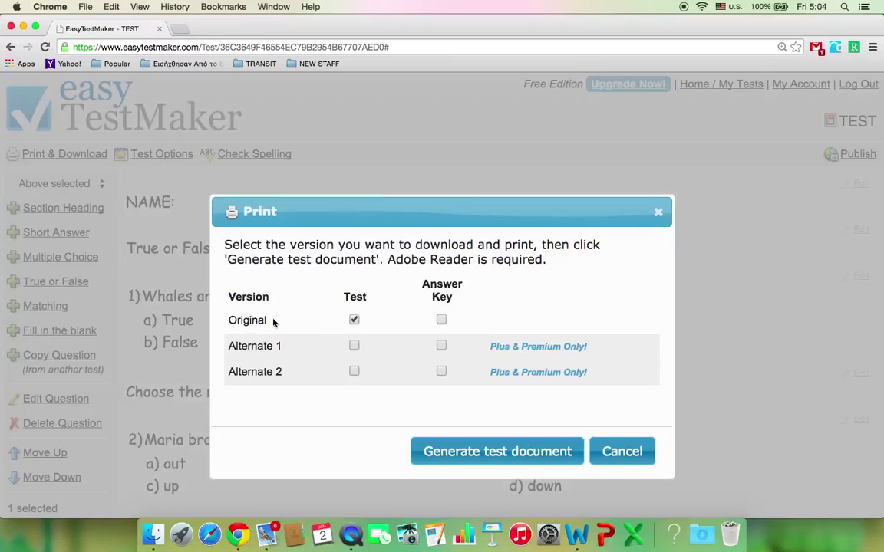
Include the Original answer key, generate the test documents, and open the Original Test PDF
click(440, 321)
click(479, 451)
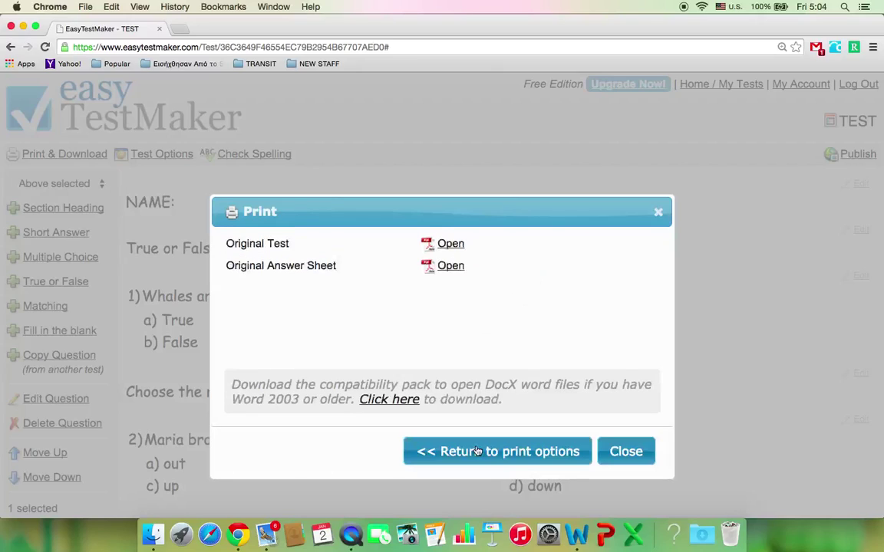
click(451, 245)
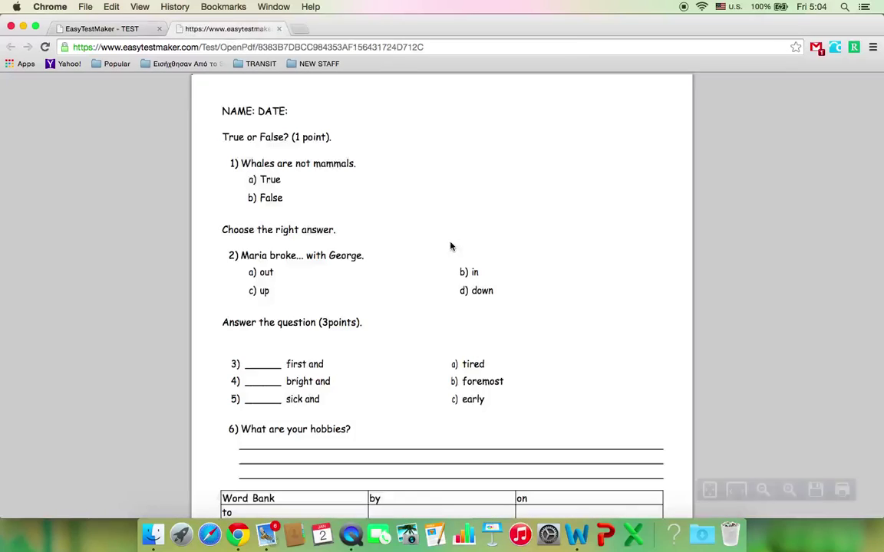
Review the test PDF, begin saving it with an edited file name, then cancel the save
scroll(564, 303, down, 5)
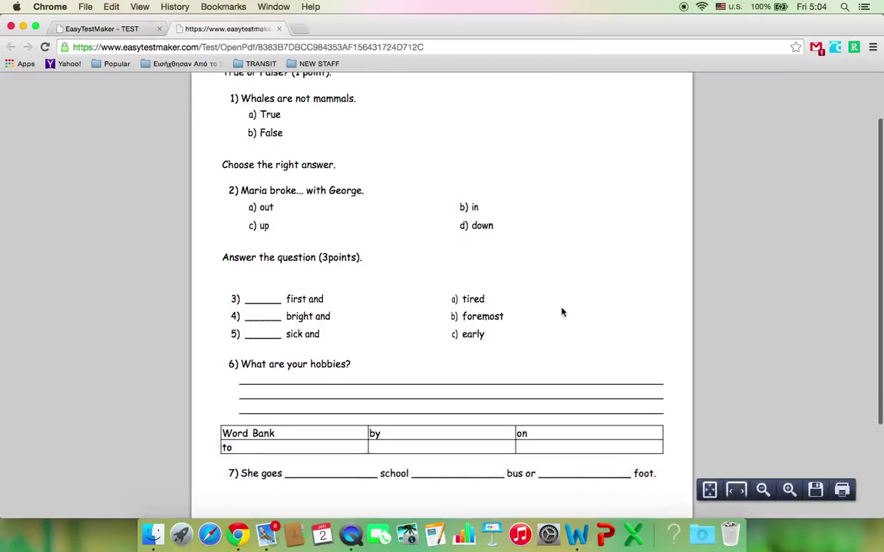
scroll(562, 312, down, 3)
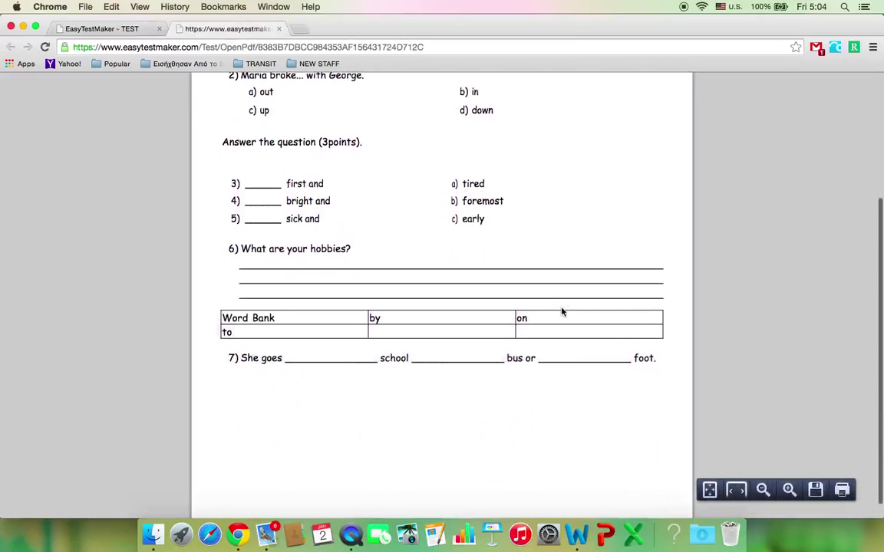
scroll(562, 312, up, 5)
scroll(562, 312, up, 1)
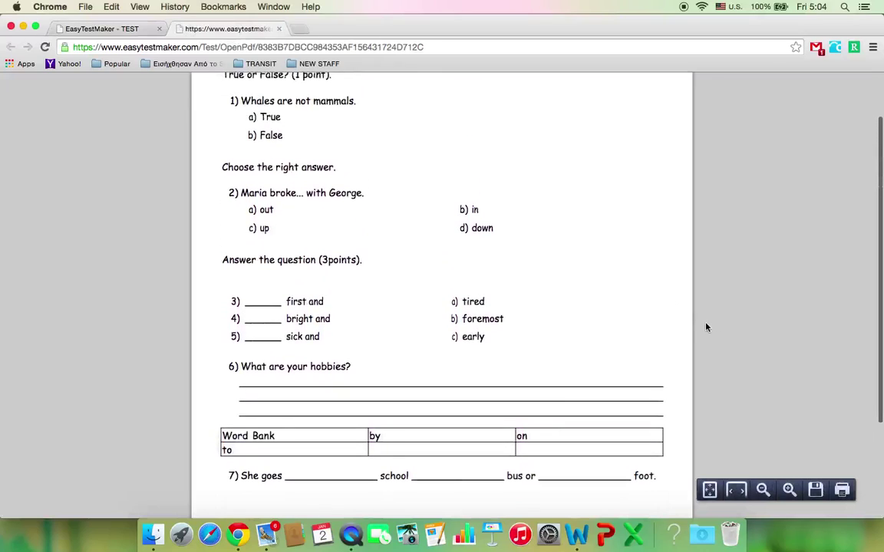
click(816, 492)
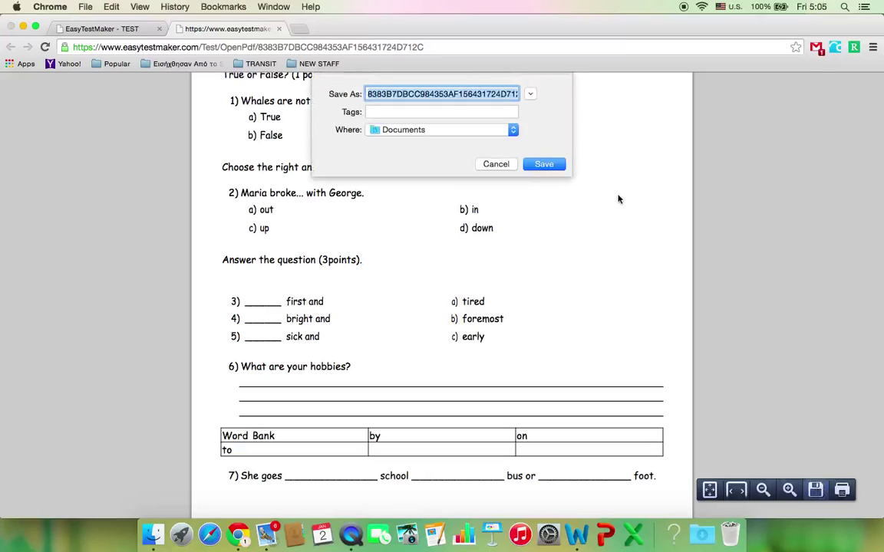
click(514, 95)
drag(514, 95, 368, 94)
key(BackSpace)
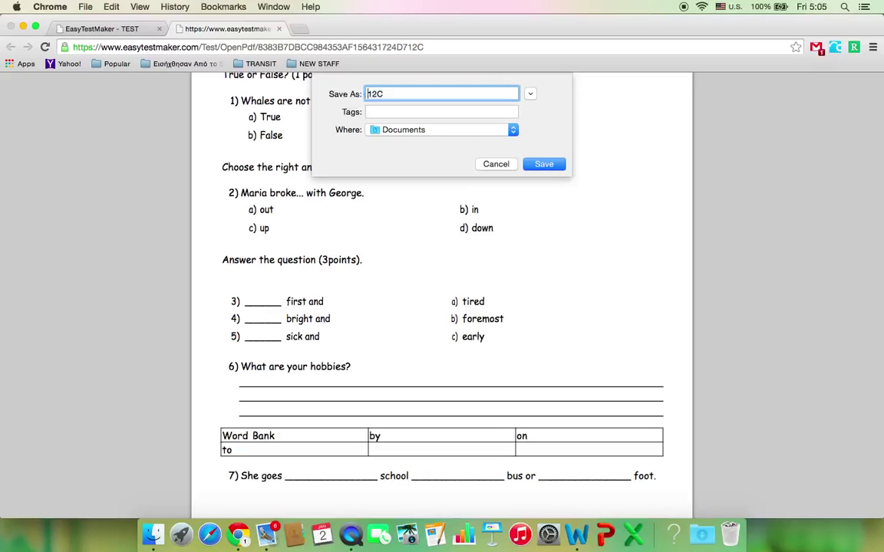
click(389, 94)
key(BackSpace)
key(BackSpace)
key(BackSpace)
text(t)
click(492, 165)
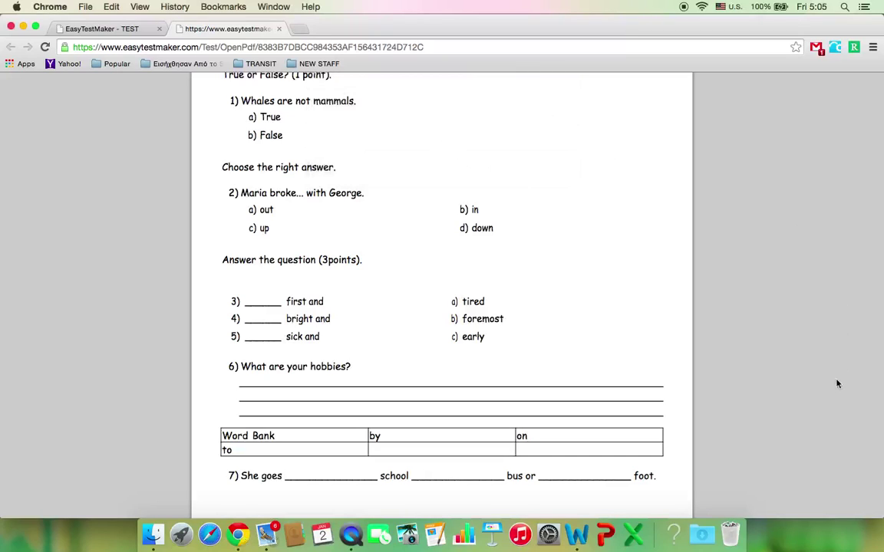
View the test PDF's print preview, then close the PDF tab
mouse_move(840, 495)
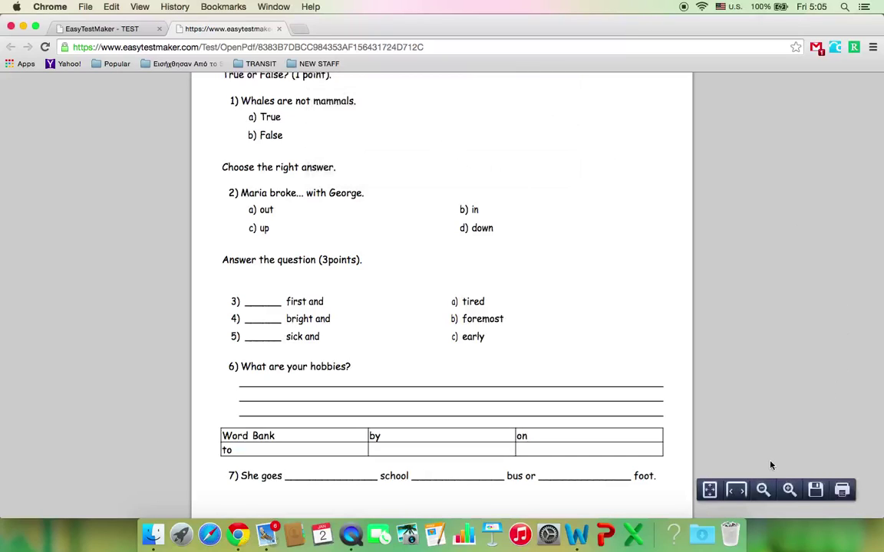
click(842, 491)
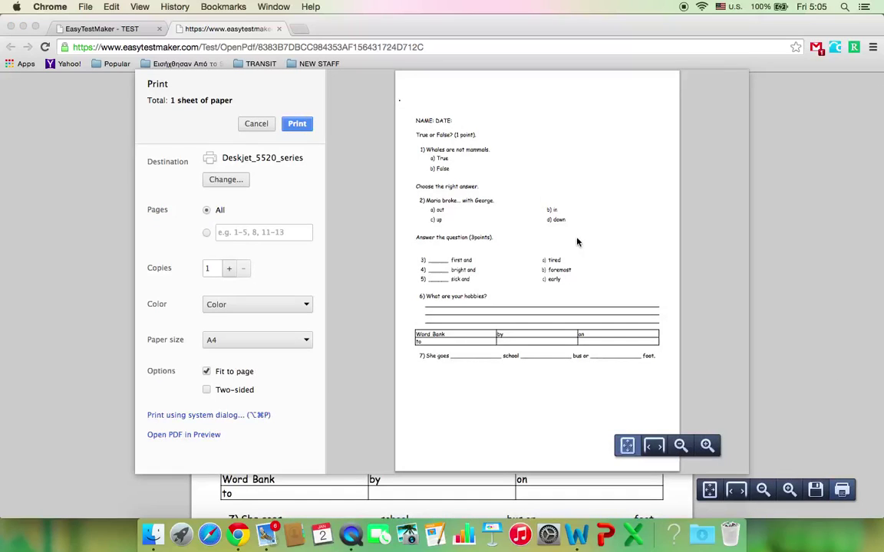
click(278, 29)
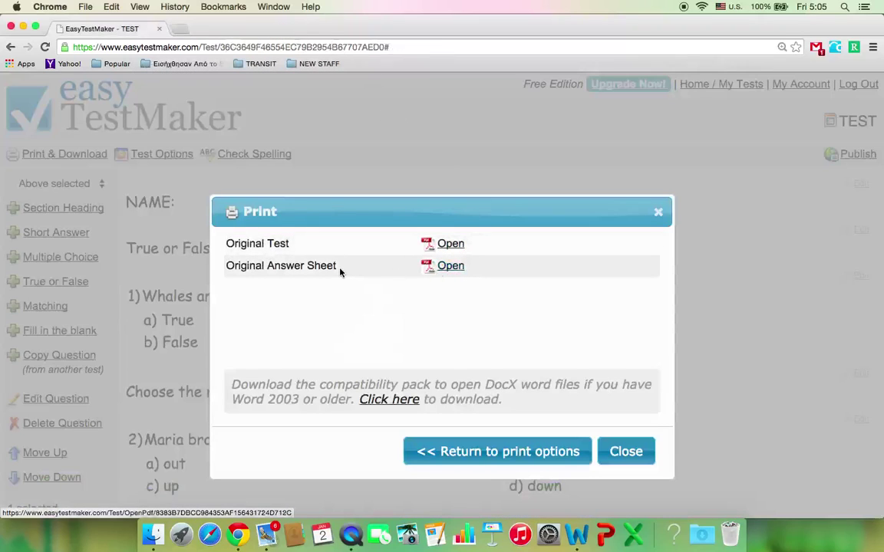
View the Original Answer Sheet PDF, close it, then close the Print dialog
click(449, 267)
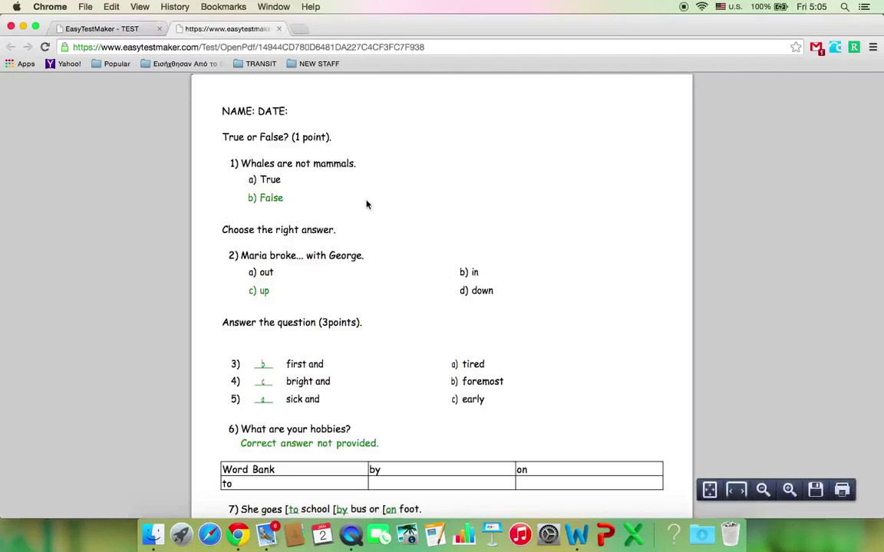
scroll(444, 300, down, 5)
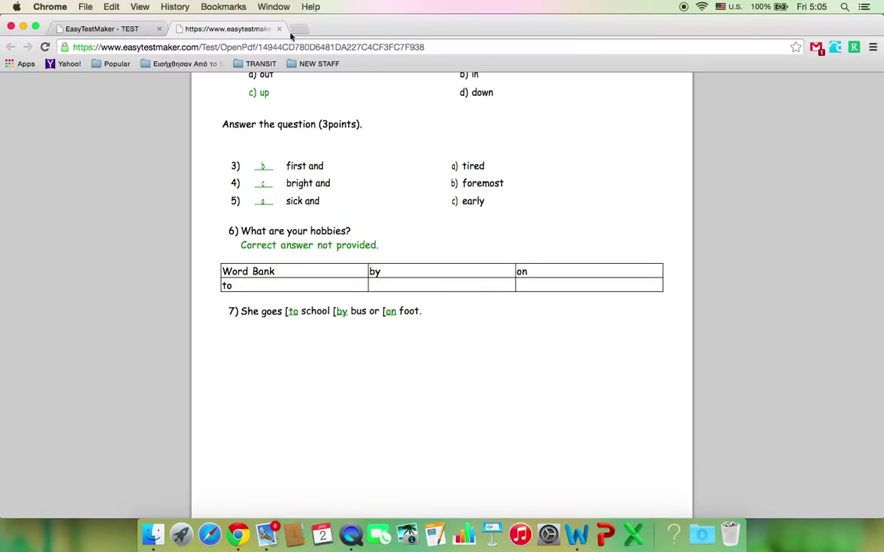
click(278, 28)
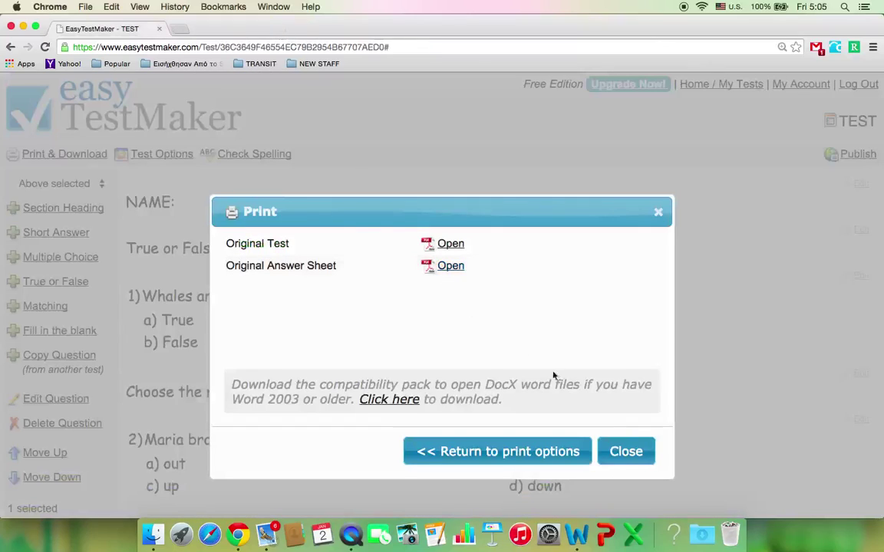
click(624, 453)
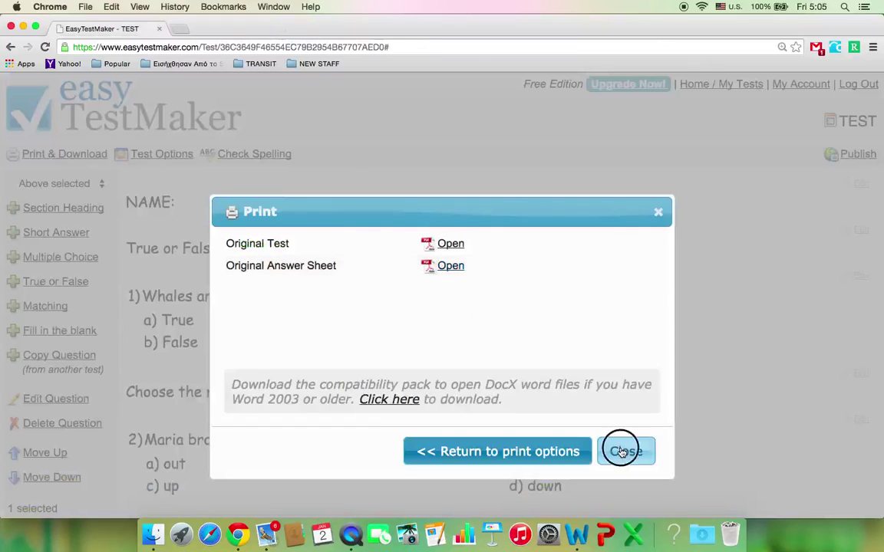